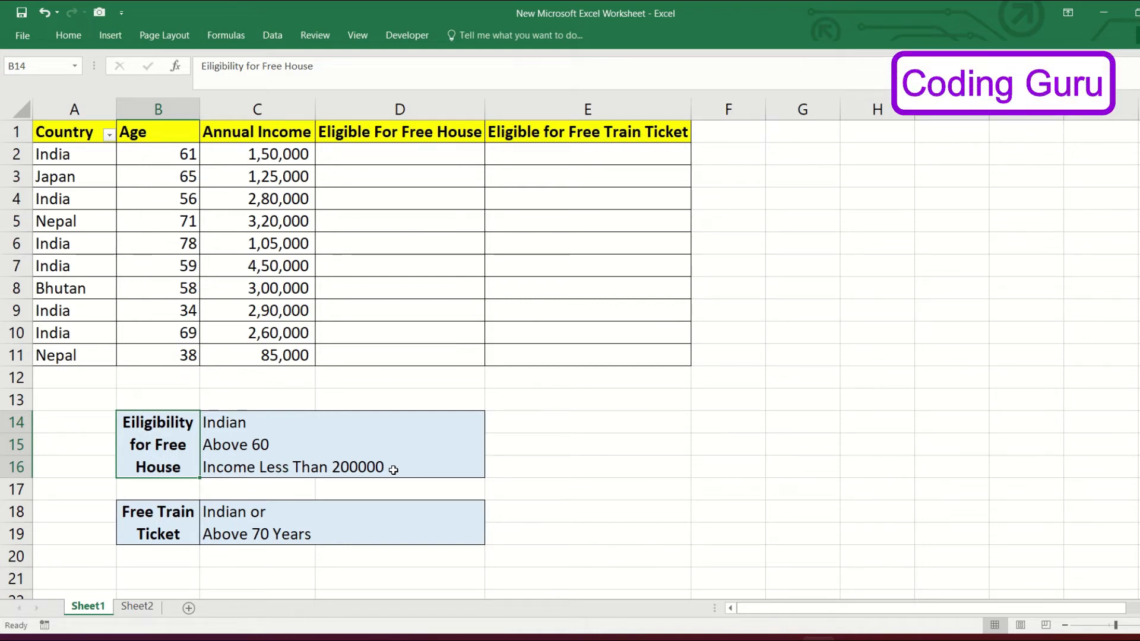
Extend the second free train ticket criterion in C19 to read "Above 70 Years or Income Less than 1 Lakh".
{"action": "left_click", "coordinate": [172, 539]}
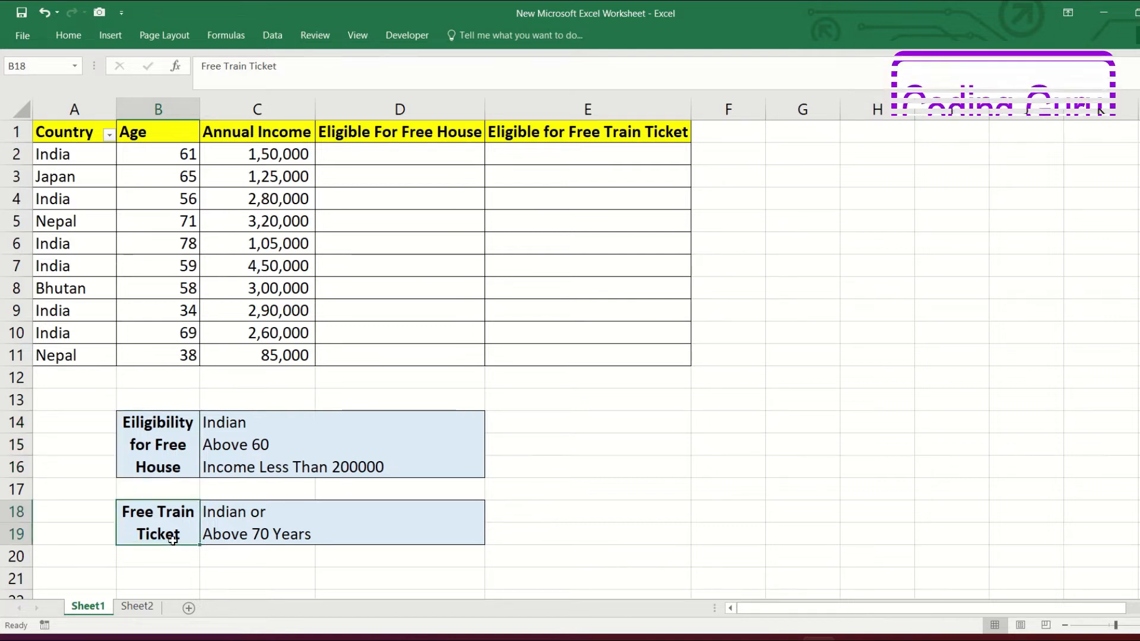
{"action": "left_click", "coordinate": [235, 515]}
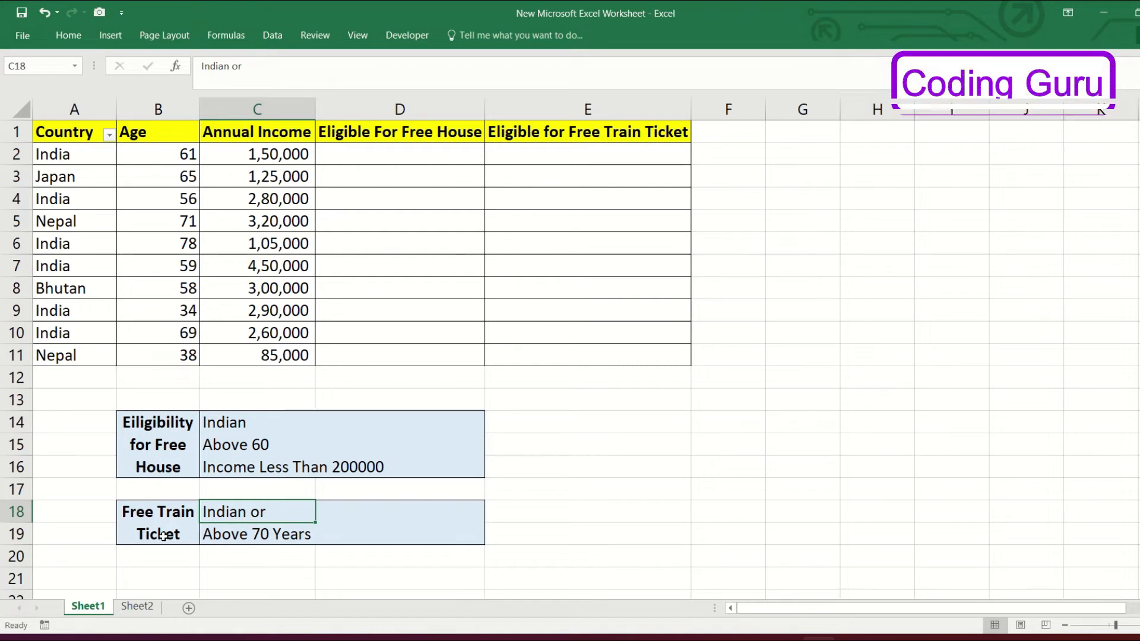
{"action": "left_click", "coordinate": [242, 538]}
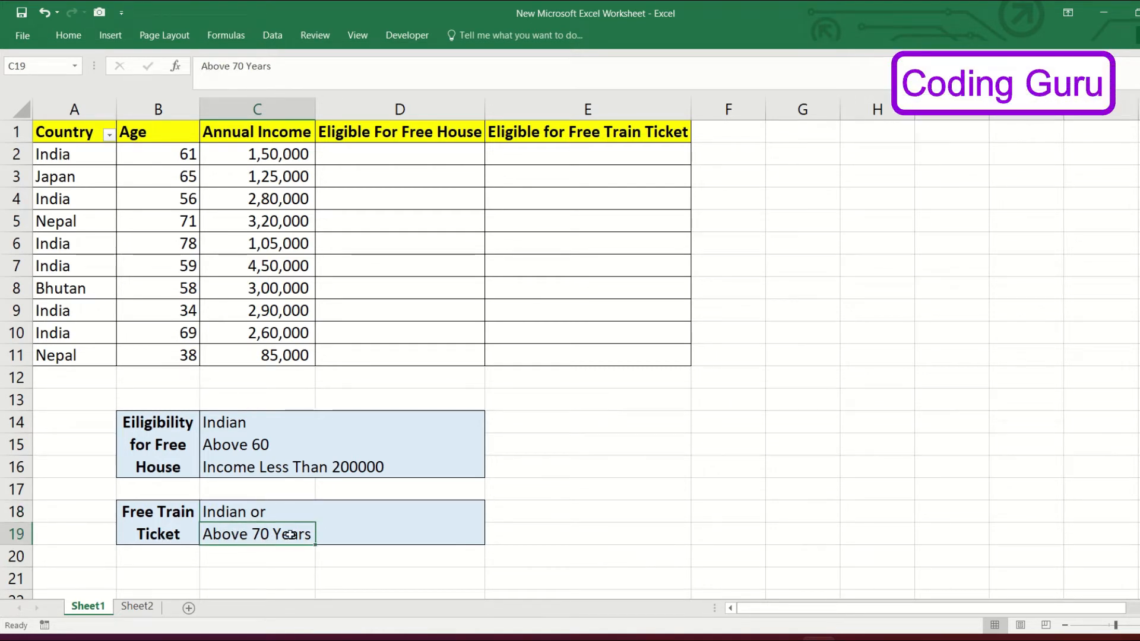
{"action": "double_click", "coordinate": [309, 534]}
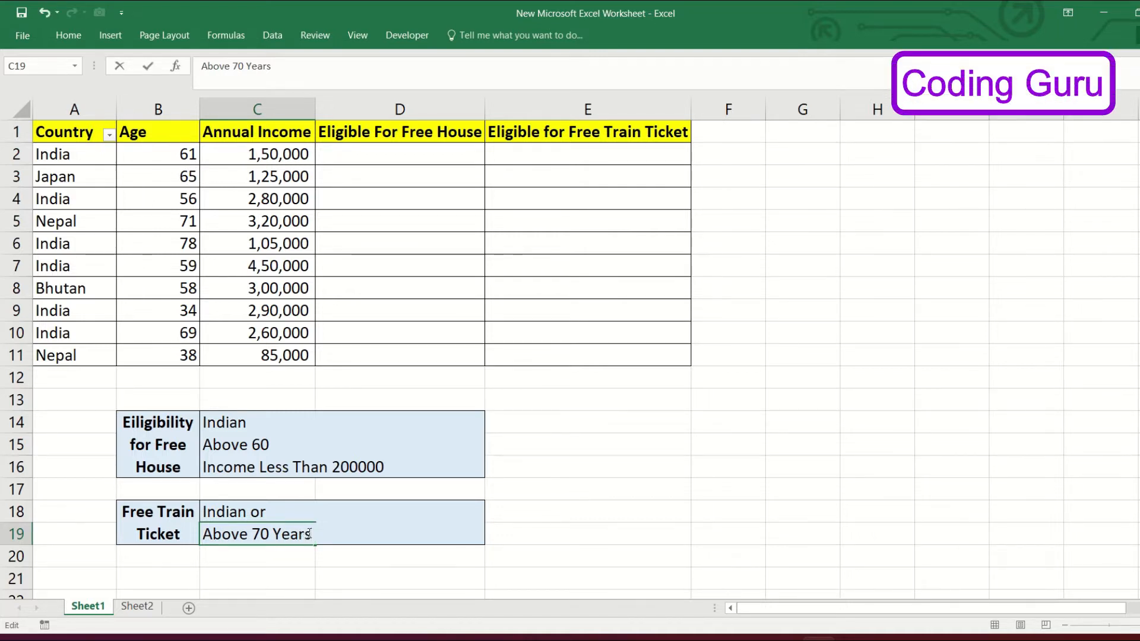
{"action": "type", "text": "or Inco,me"}
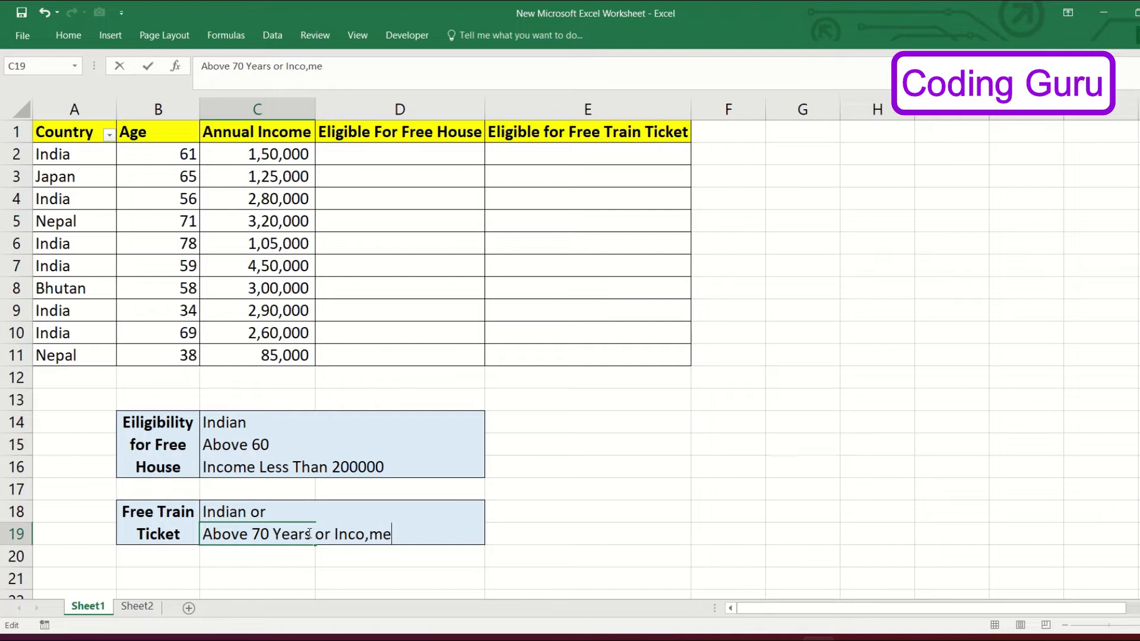
{"action": "key", "text": "BackSpace"}
{"action": "key", "text": "BackSpace"}
{"action": "key", "text": "BackSpace"}
{"action": "type", "text": "me Less than 10"}
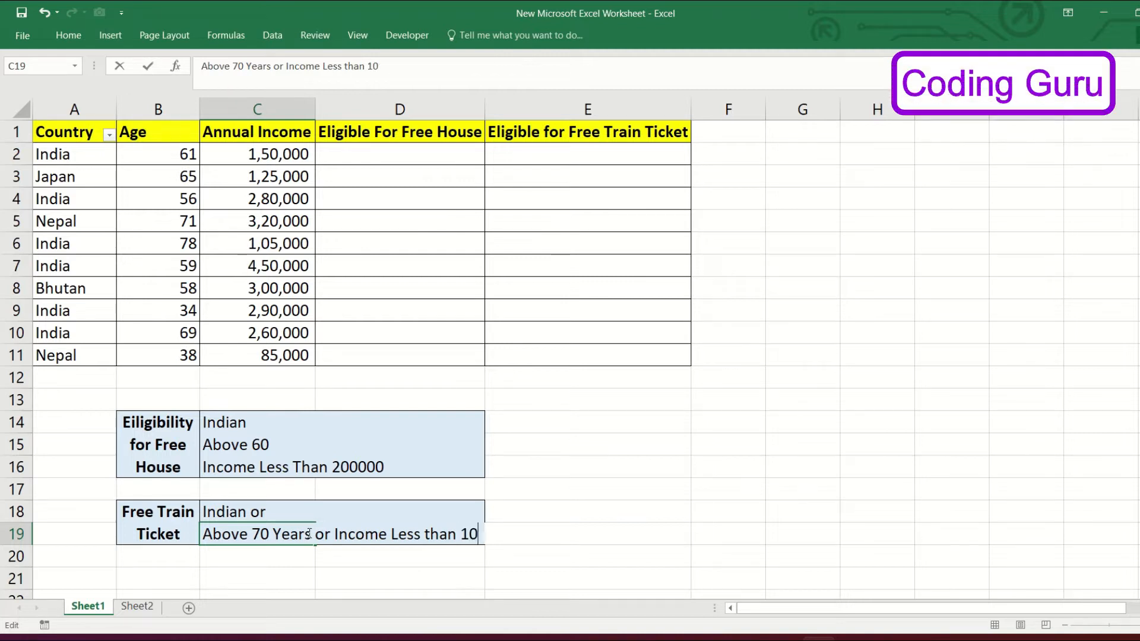
{"action": "type", "text": "0"}
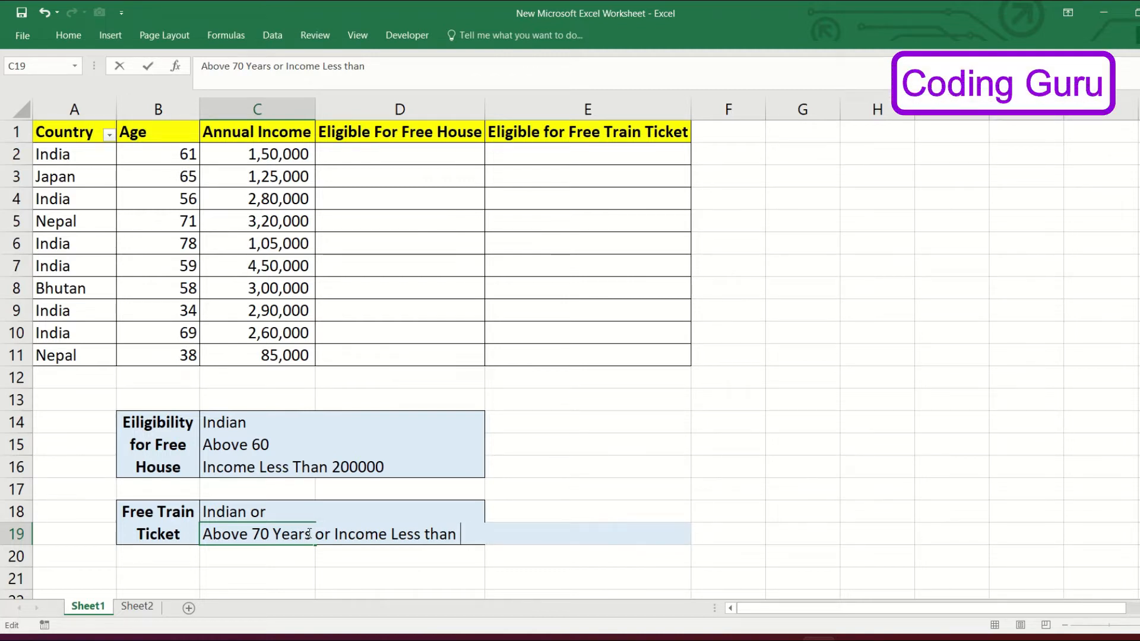
{"action": "type", "text": "Lakh"}
{"action": "left_click", "coordinate": [648, 506]}
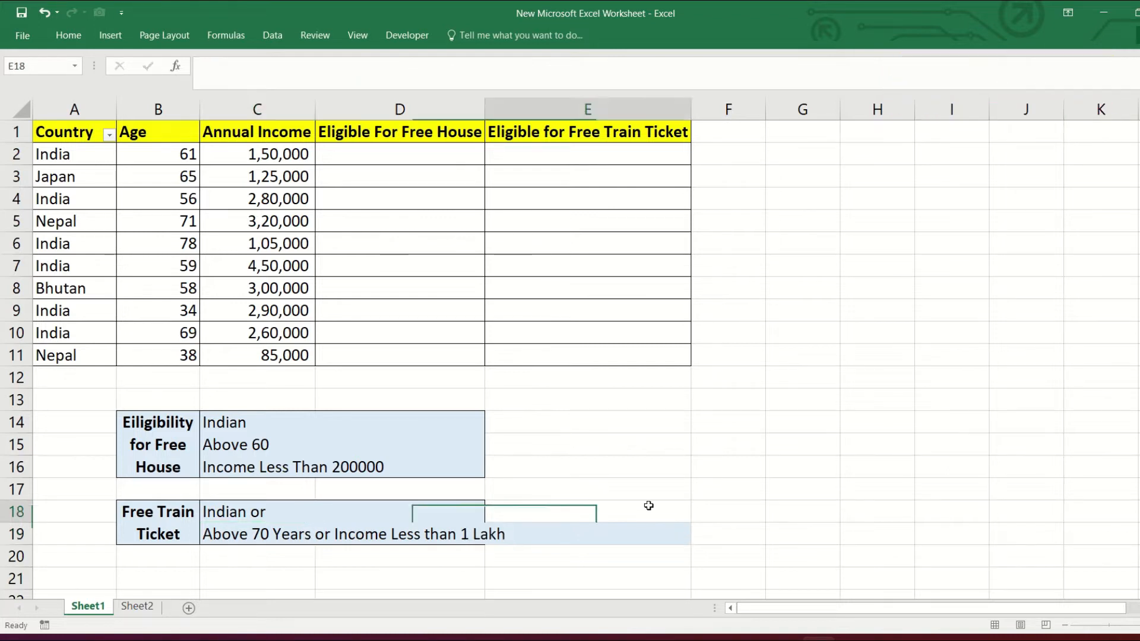
Widen column D so the extended train ticket criterion fits inside its shaded box.
{"action": "left_click", "coordinate": [443, 527]}
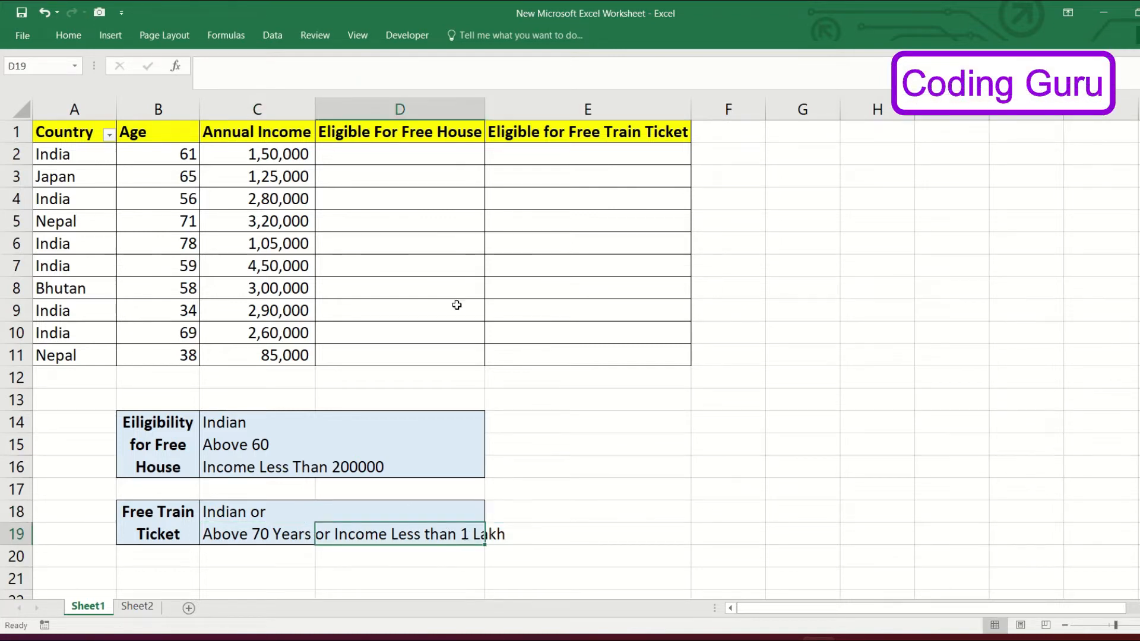
{"action": "left_click_drag", "start_coordinate": [486, 108], "coordinate": [510, 108]}
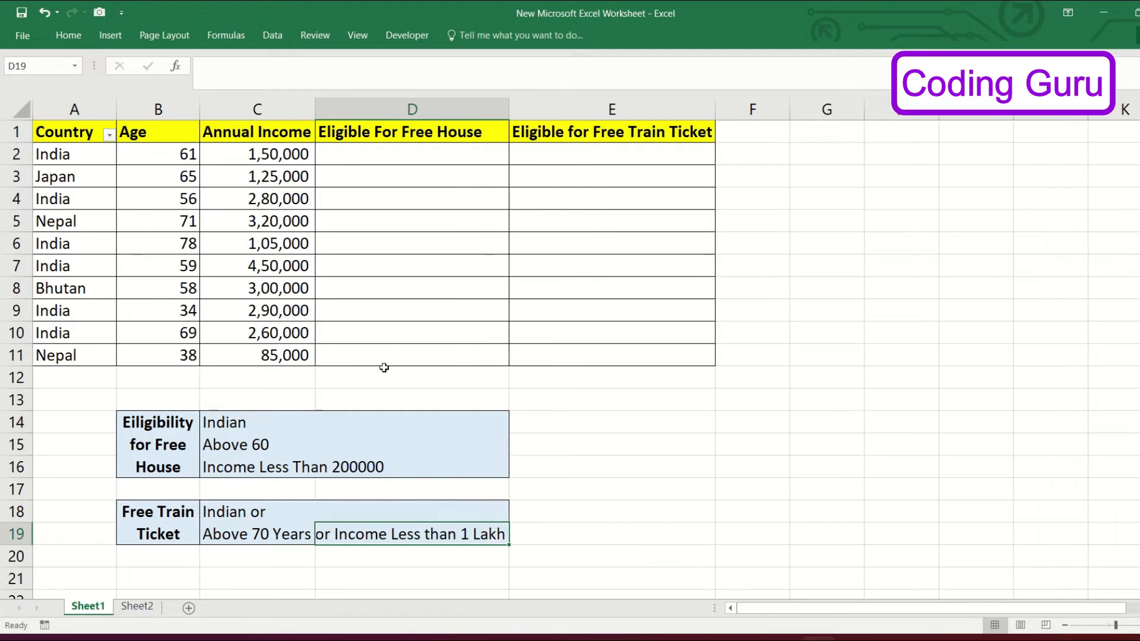
{"action": "left_click", "coordinate": [261, 535]}
{"action": "left_click", "coordinate": [240, 512]}
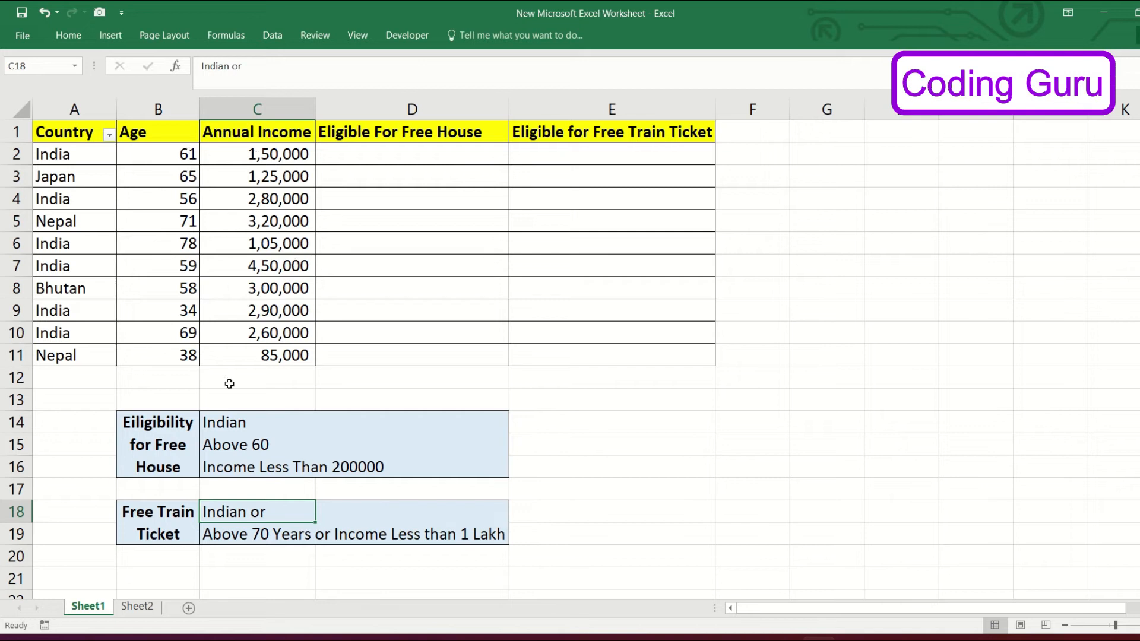
{"action": "left_click", "coordinate": [231, 536]}
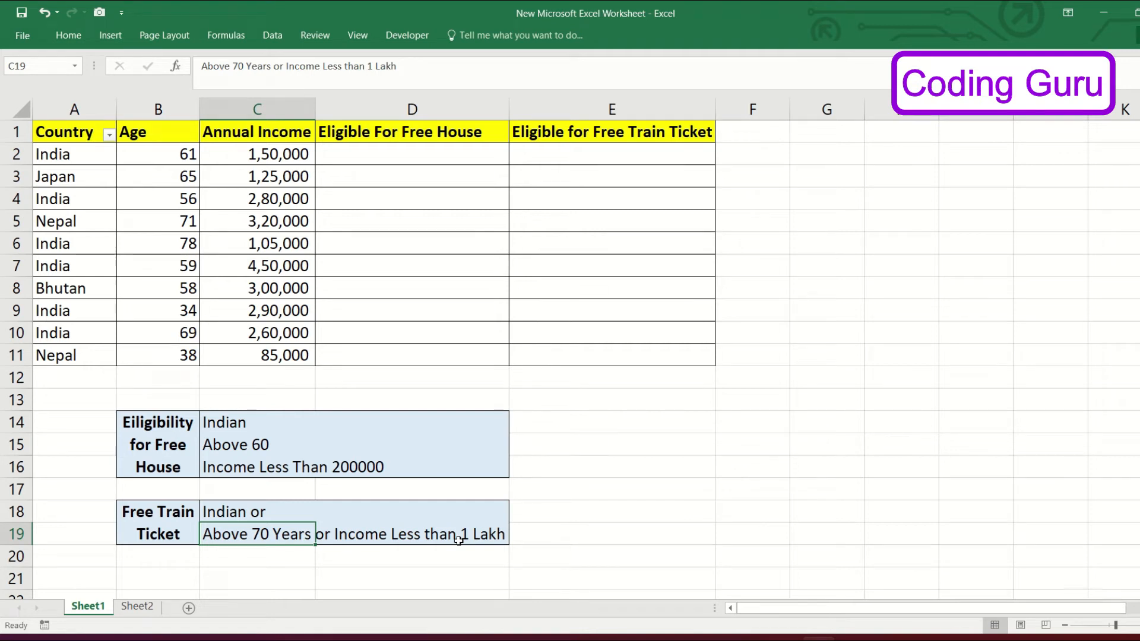
Label the free train ticket criteria "Or" in E18 and the free house criteria "AND" in E14.
{"action": "left_click", "coordinate": [605, 514]}
{"action": "double_click", "coordinate": [569, 520]}
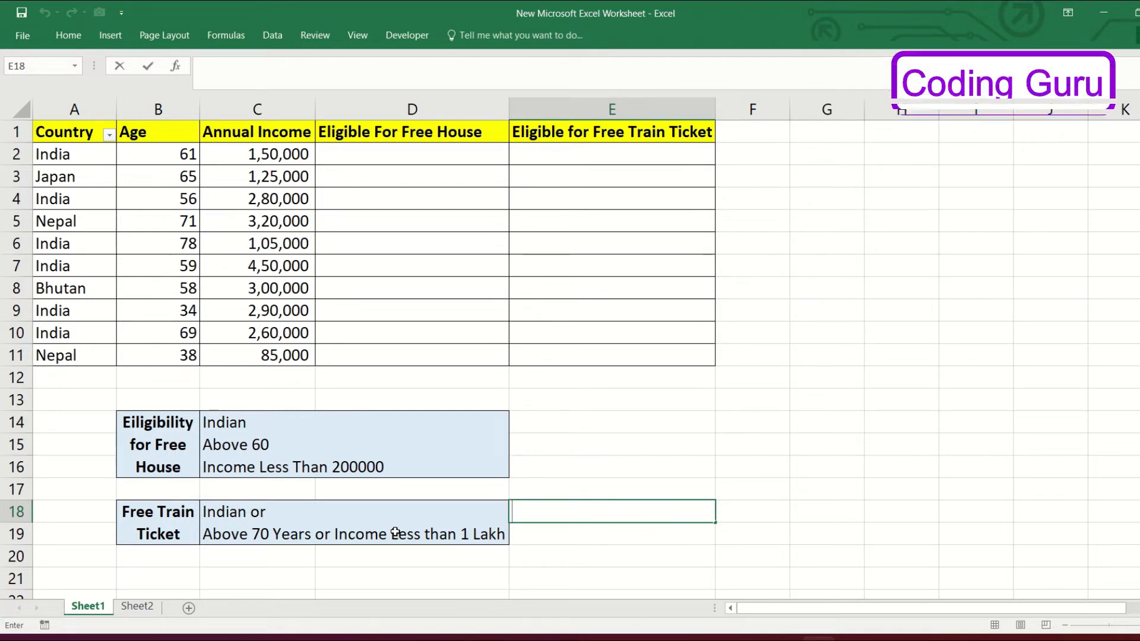
{"action": "left_click_drag", "start_coordinate": [571, 528], "coordinate": [572, 511]}
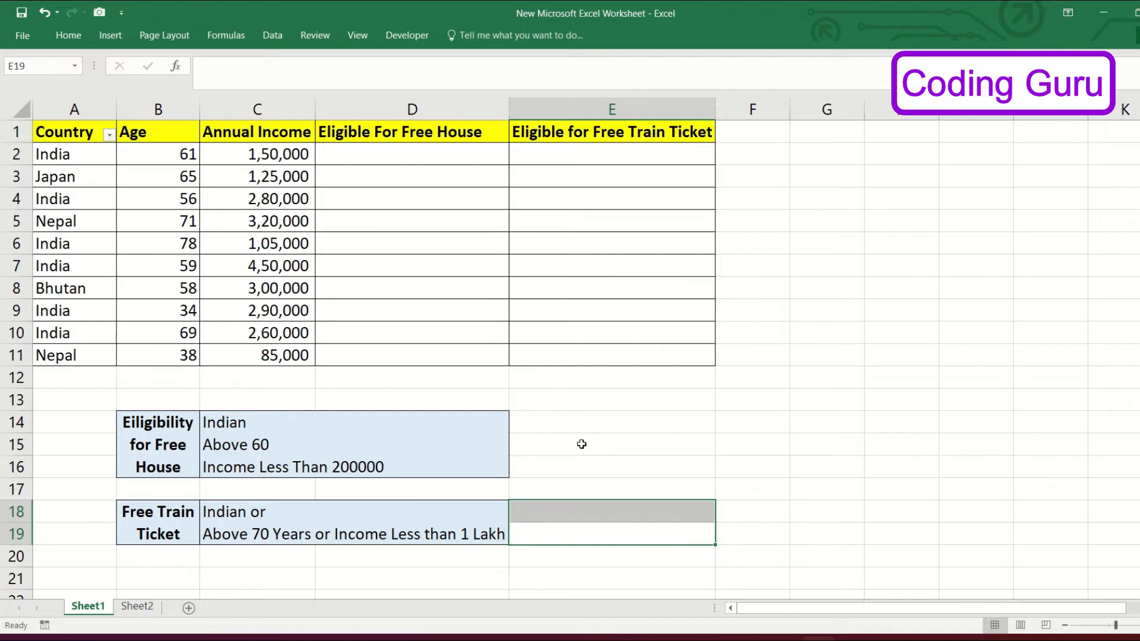
{"action": "left_click", "coordinate": [565, 514]}
{"action": "type", "text": "Or"}
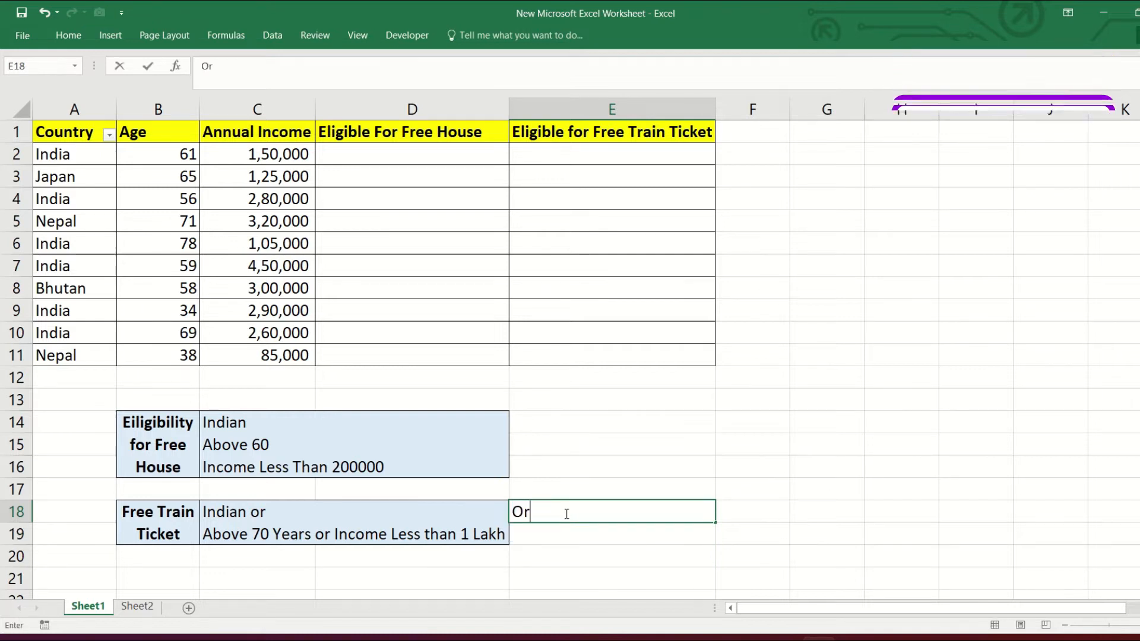
{"action": "left_click", "coordinate": [537, 426]}
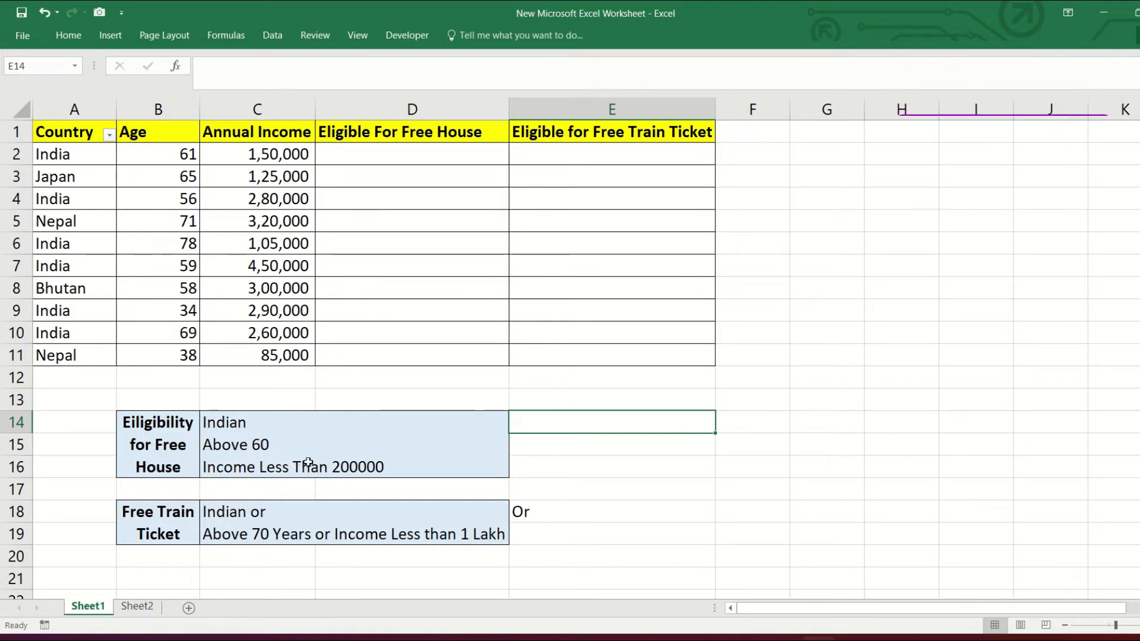
{"action": "type", "text": "AND"}
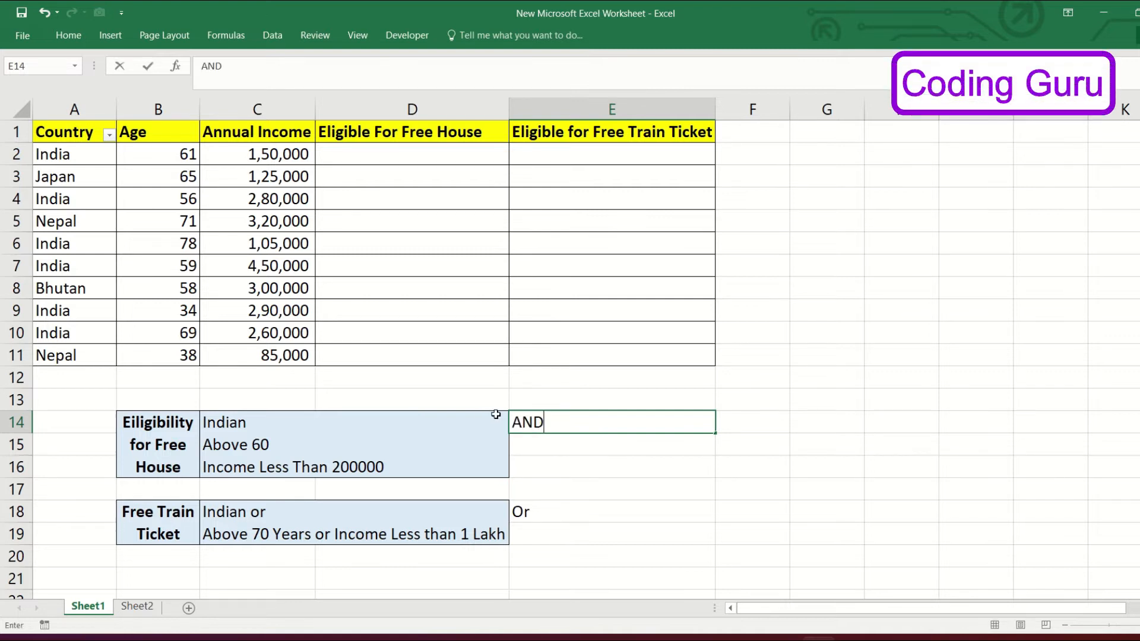
{"action": "left_click", "coordinate": [885, 364]}
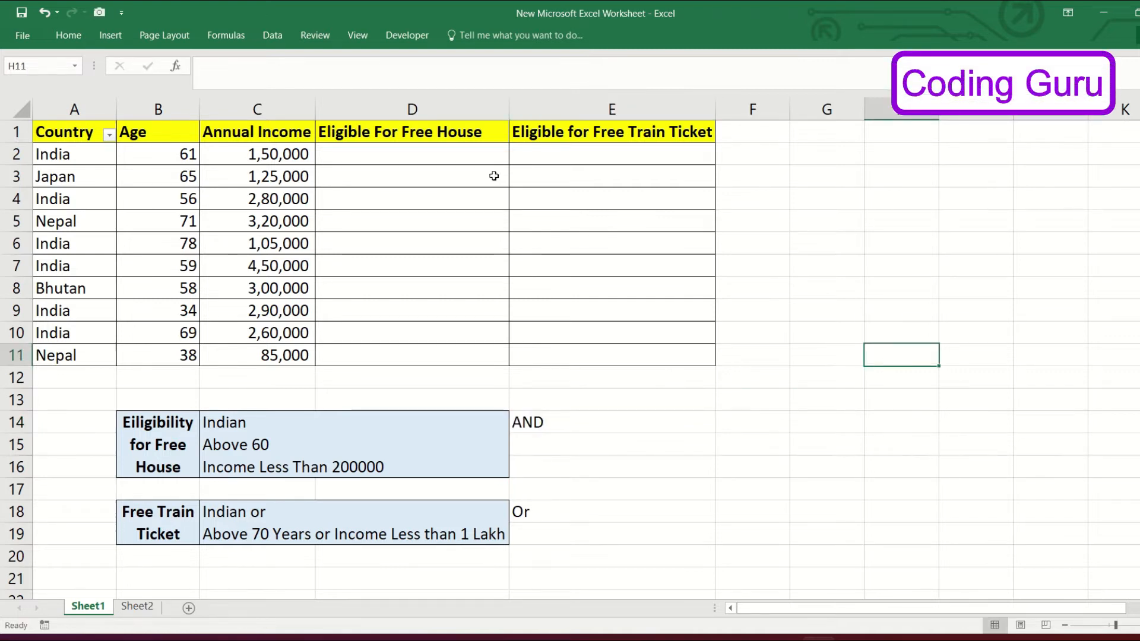
Start an AND formula in D2 with A2="India" as its first condition.
{"action": "left_click", "coordinate": [444, 158]}
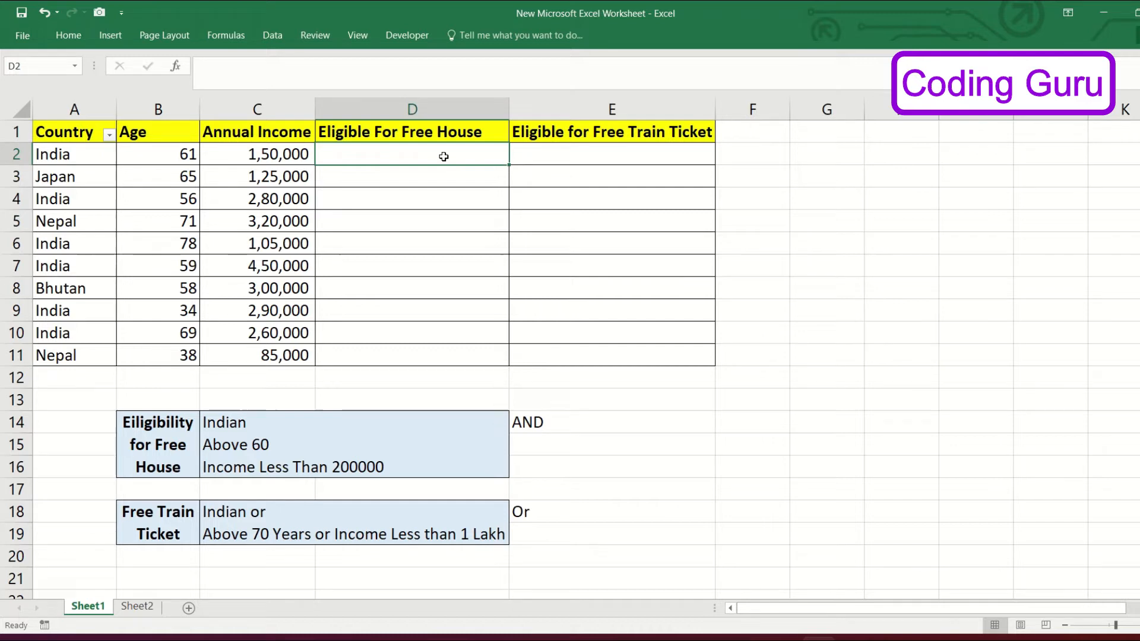
{"action": "type", "text": "="}
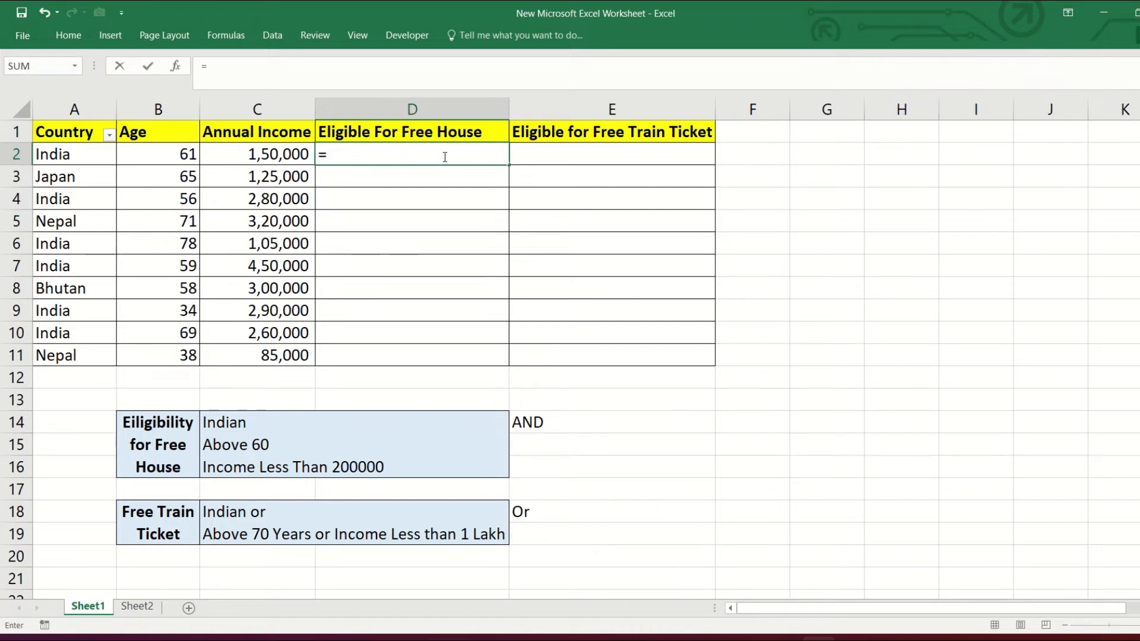
{"action": "type", "text": "AND"}
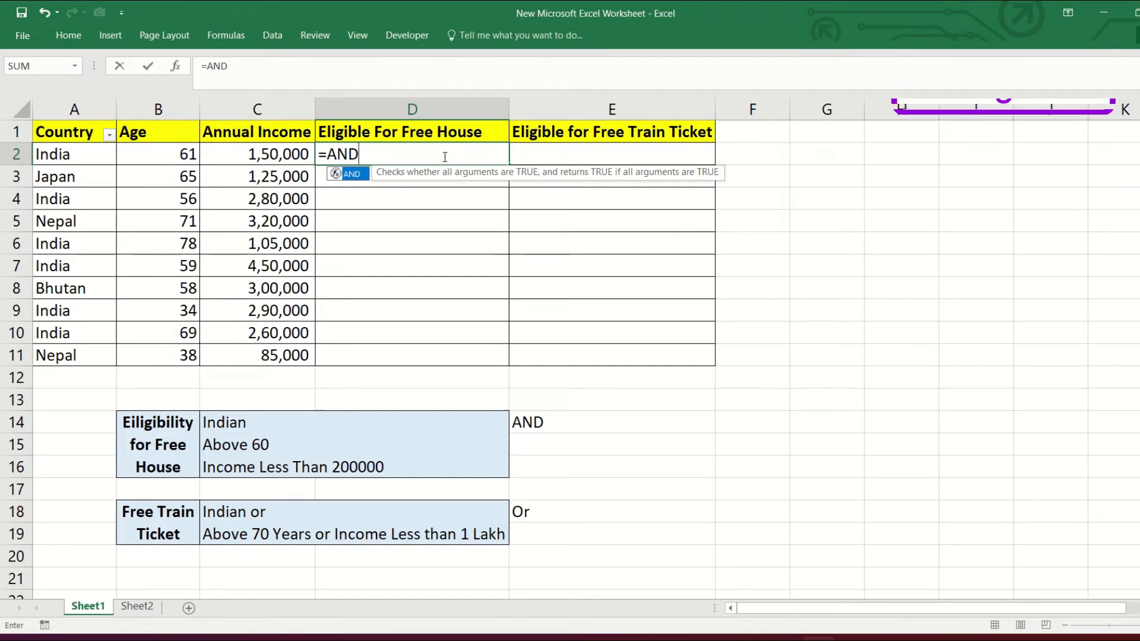
{"action": "type", "text": "("}
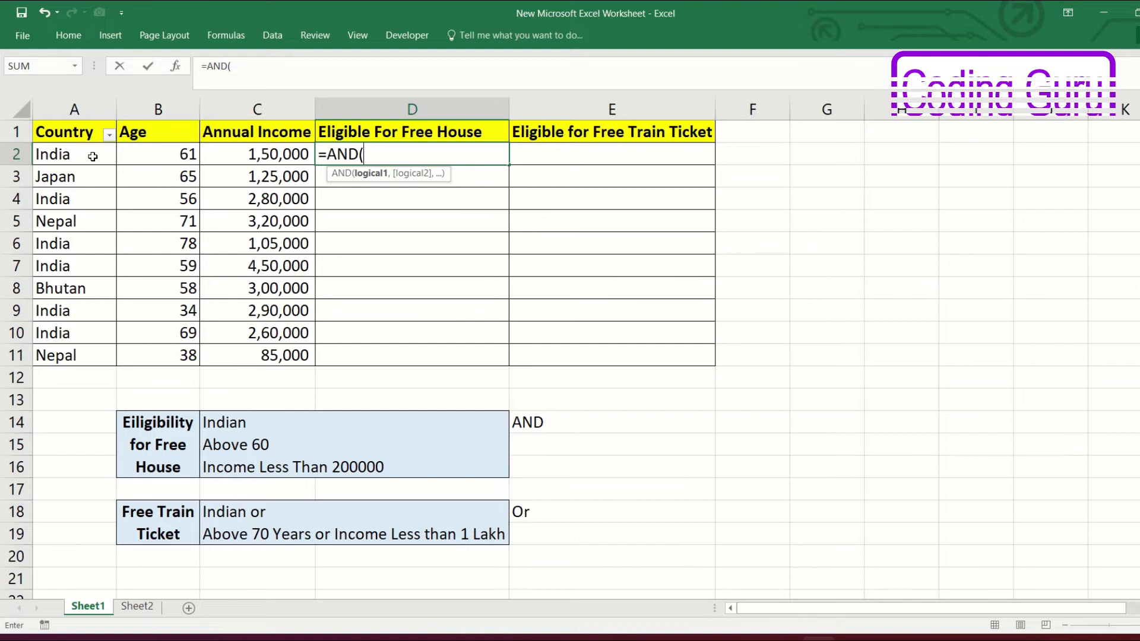
{"action": "left_click", "coordinate": [93, 157]}
{"action": "type", "text": "="}
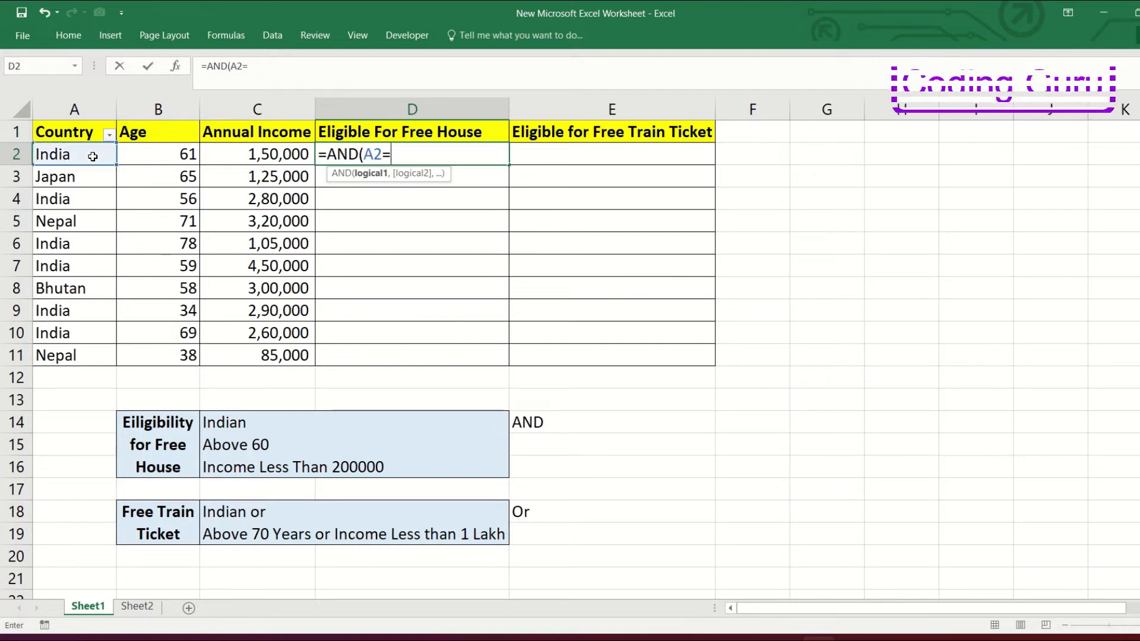
{"action": "type", "text": "\"India"}
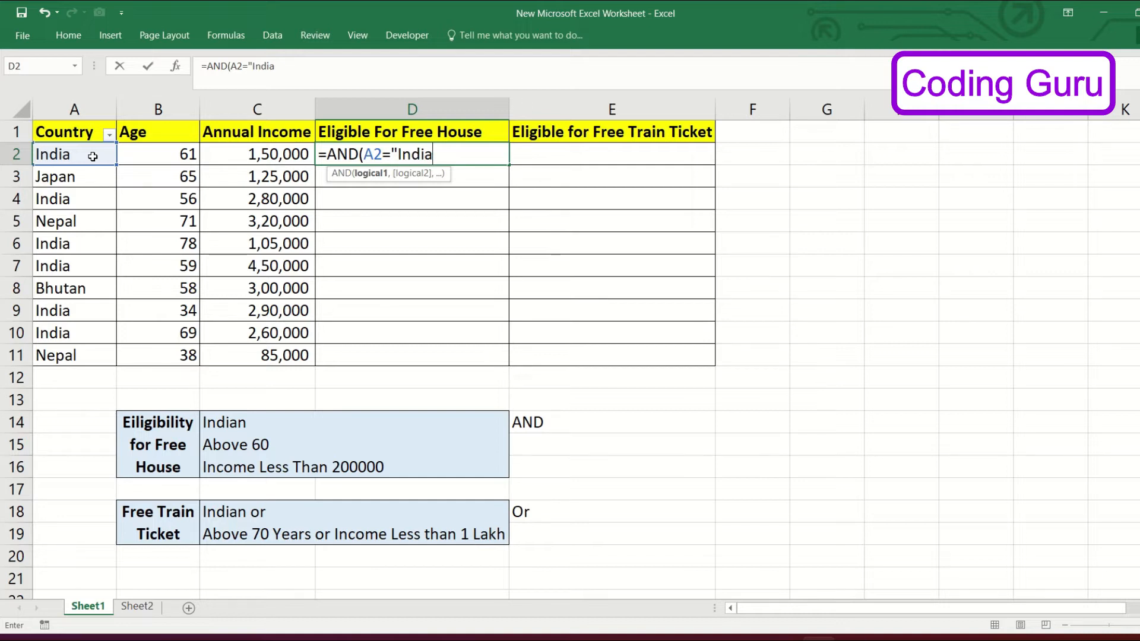
{"action": "type", "text": "\""}
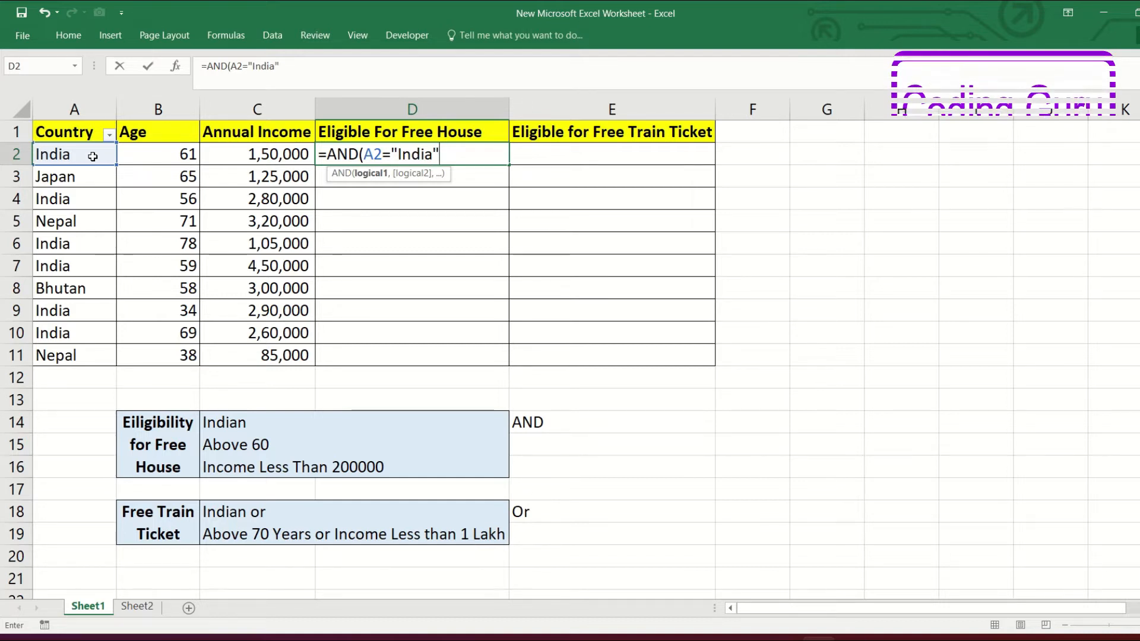
{"action": "type", "text": ","}
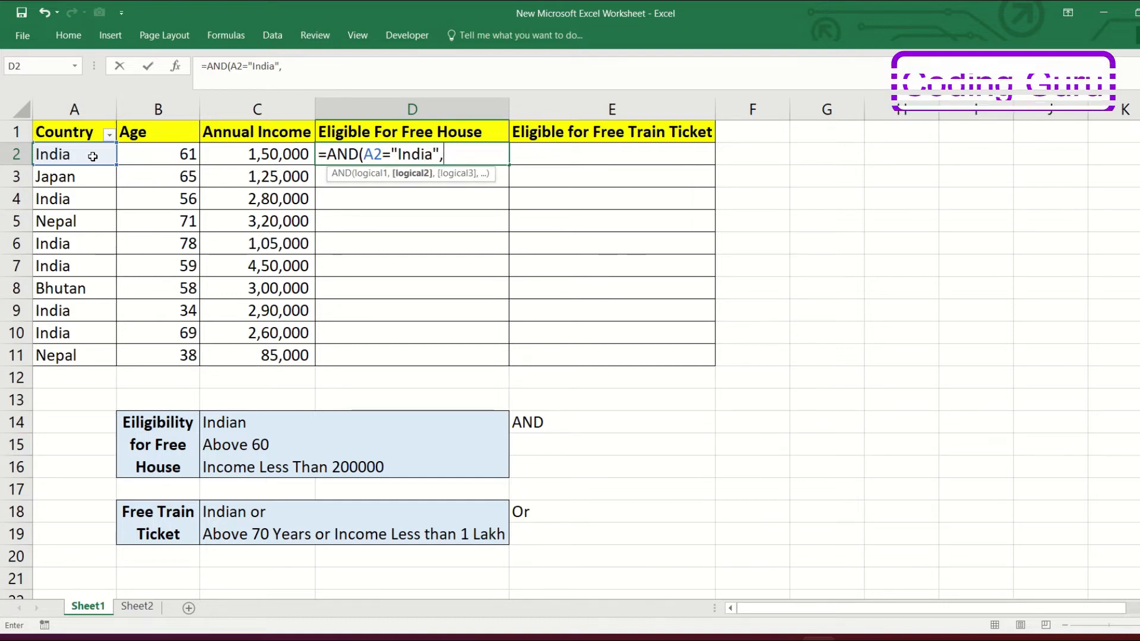
Complete the AND formula in D2 with the conditions B2>60 and C2<200000, and select the finished cell.
{"action": "left_click", "coordinate": [170, 154]}
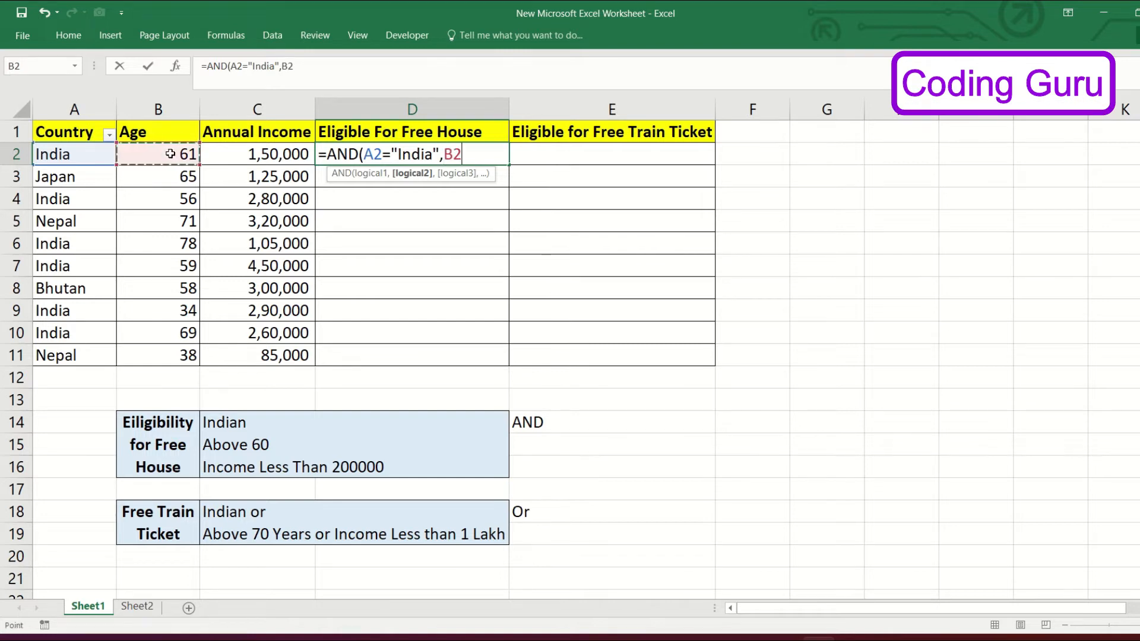
{"action": "type", "text": ">60"}
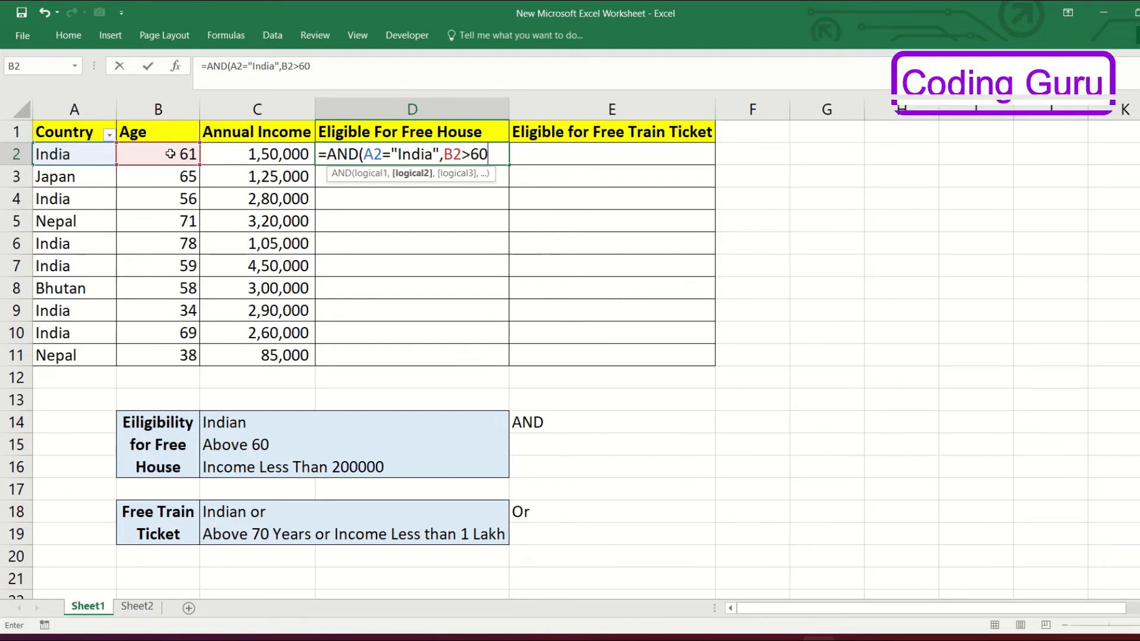
{"action": "type", "text": ","}
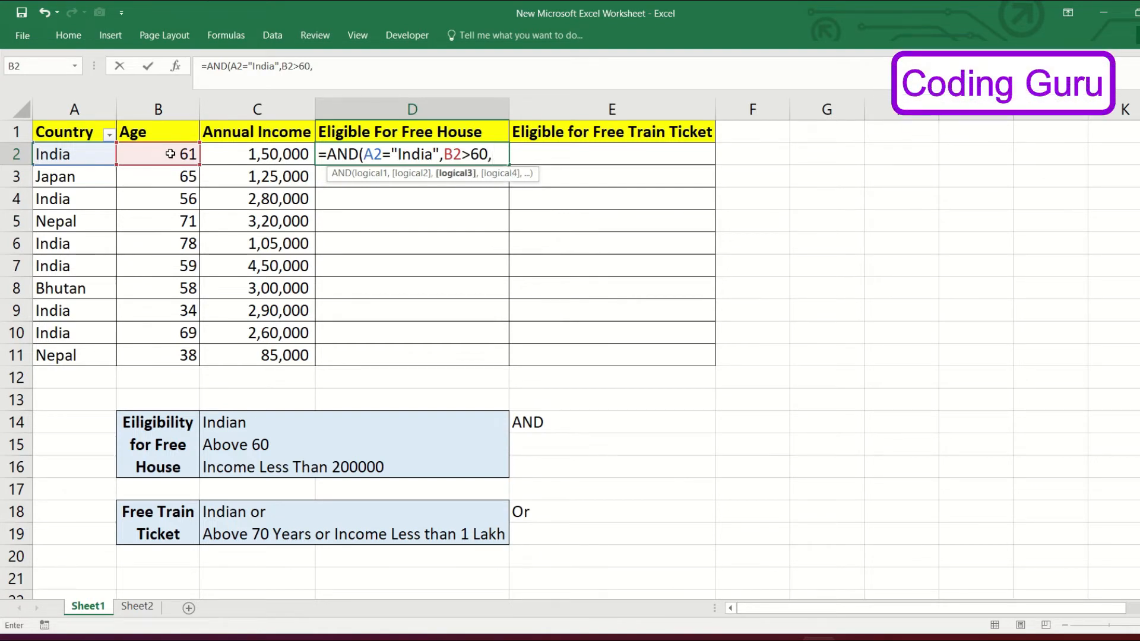
{"action": "left_click", "coordinate": [243, 153]}
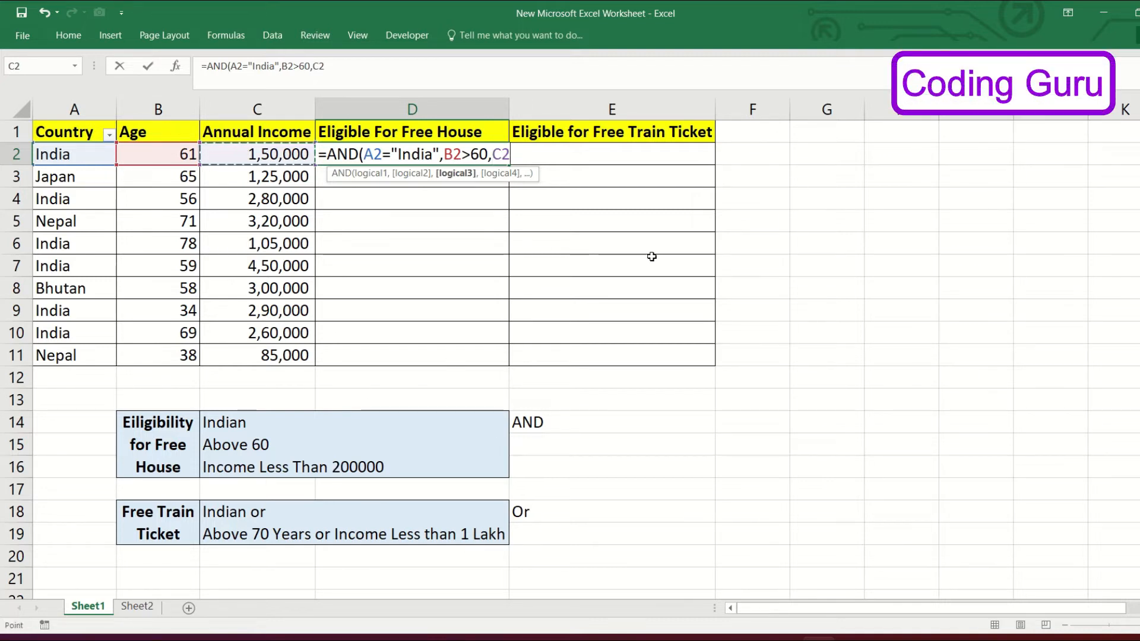
{"action": "type", "text": "<"}
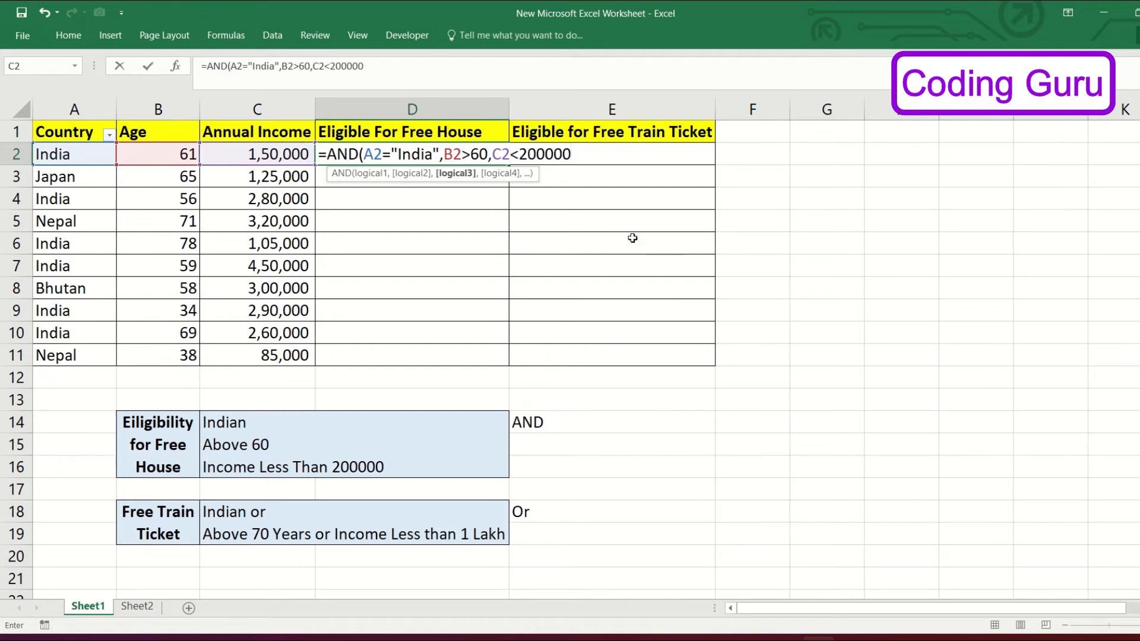
{"action": "type", "text": "200000"}
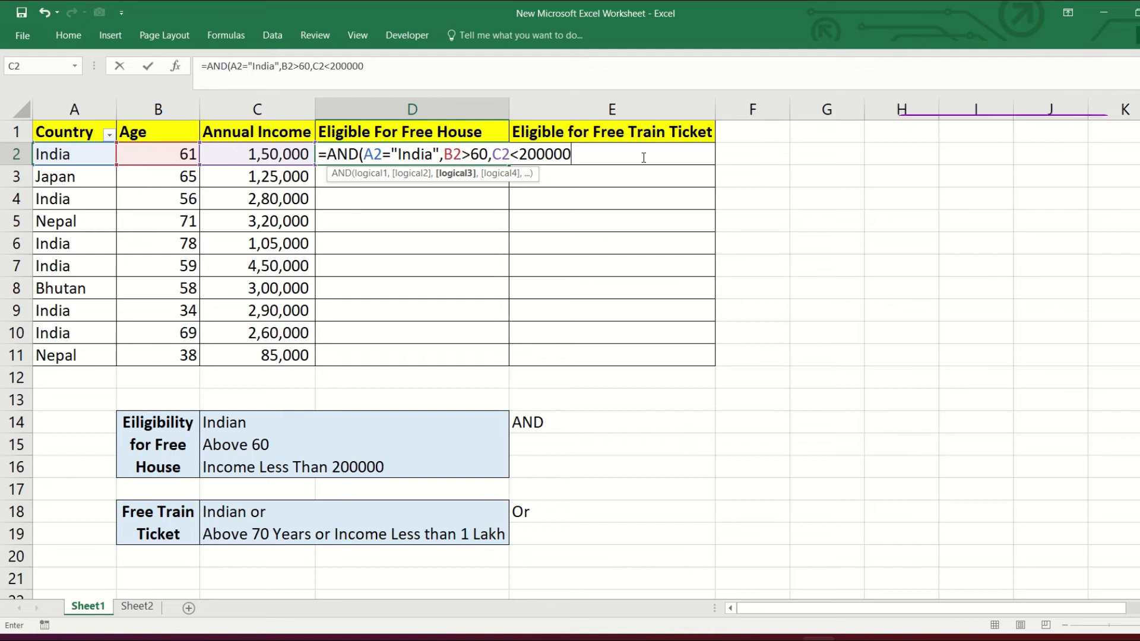
{"action": "type", "text": ")"}
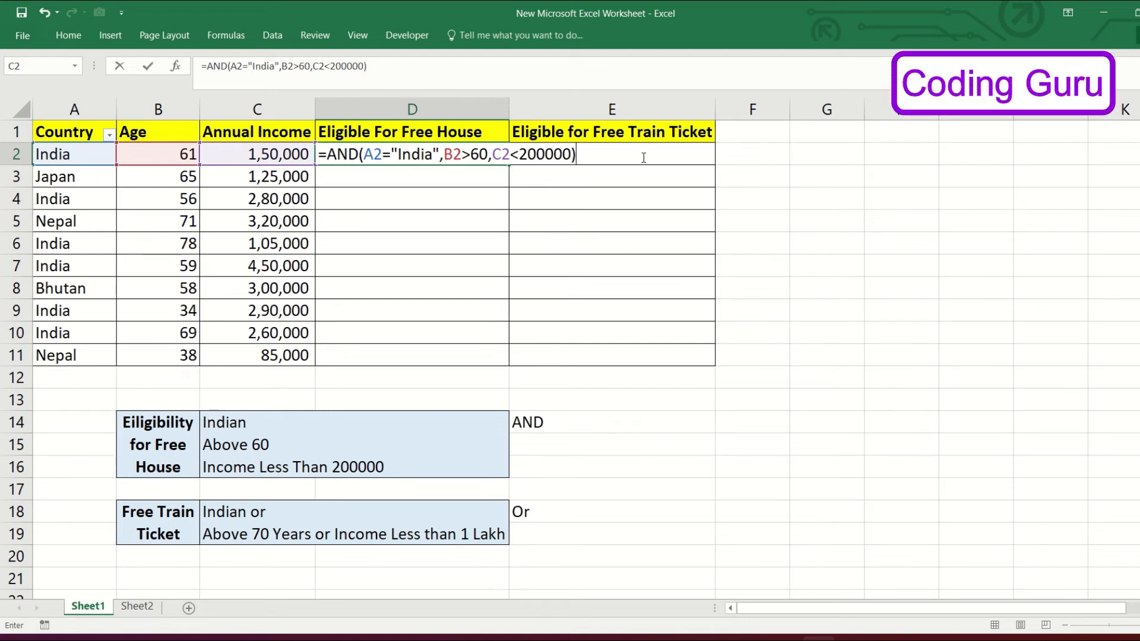
{"action": "key", "text": "Return"}
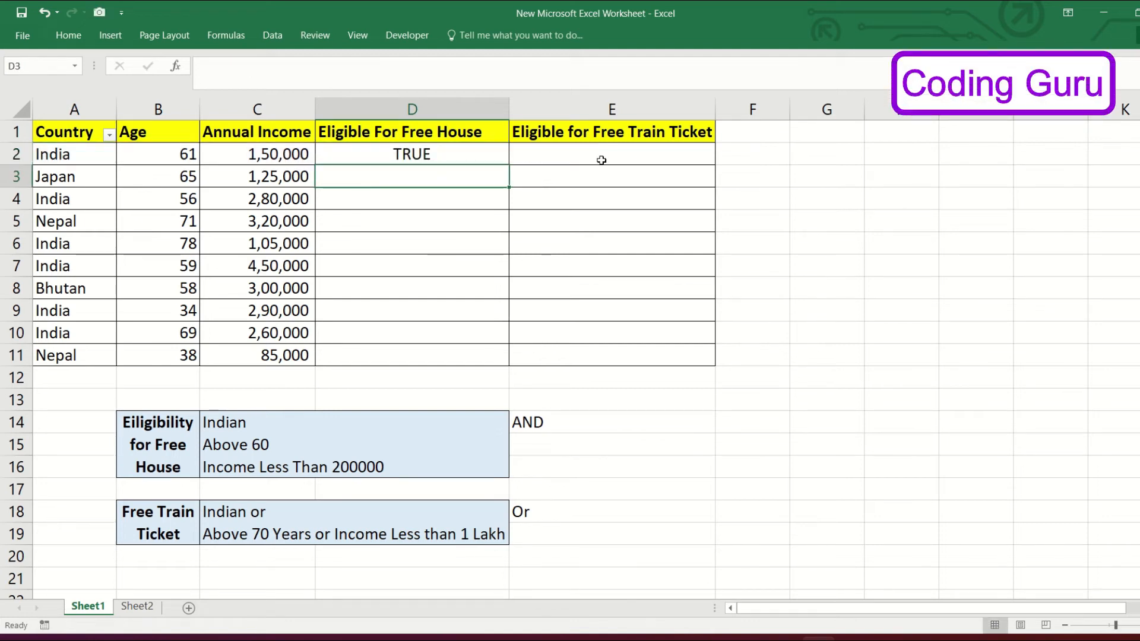
{"action": "left_click", "coordinate": [460, 158]}
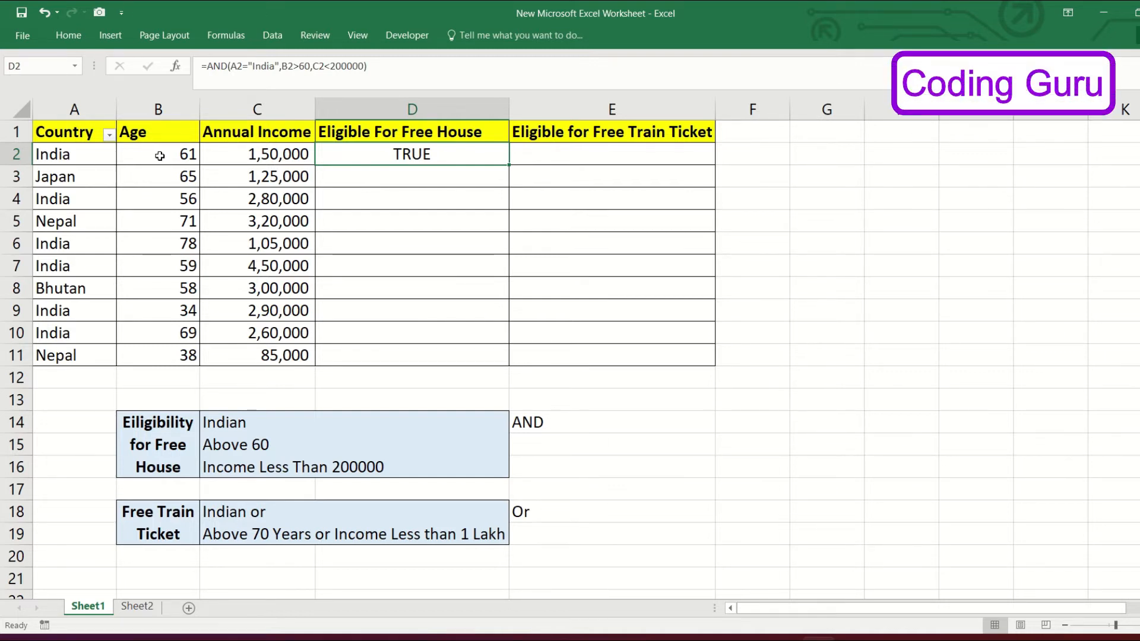
Copy the free house AND formula from D2 into cells D3, D4, D5 and D6.
{"action": "left_click", "coordinate": [250, 159]}
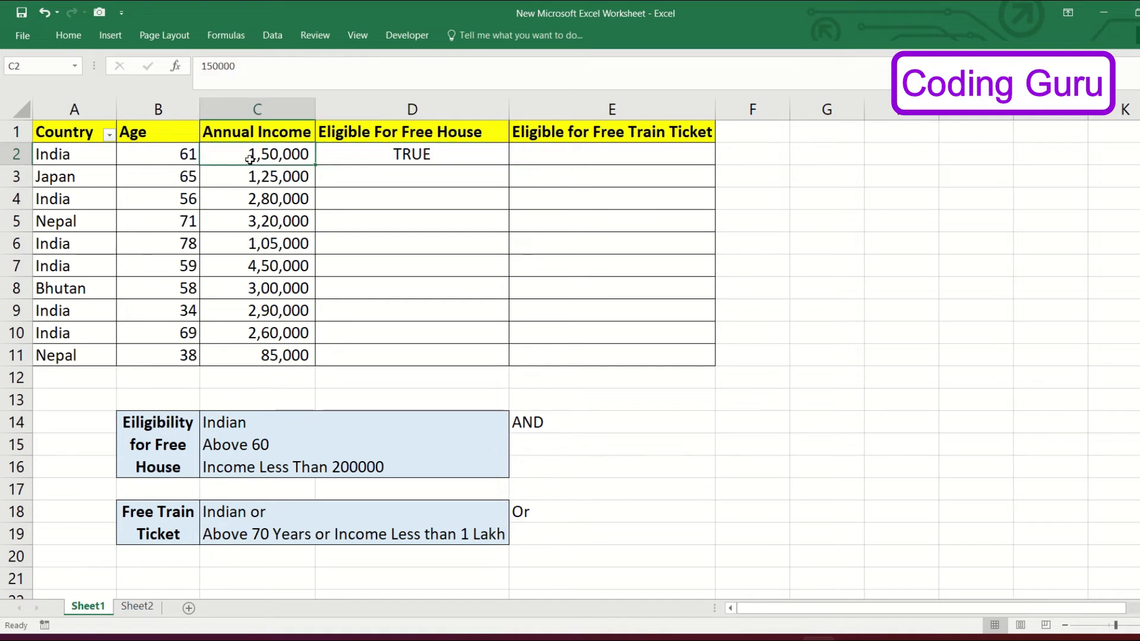
{"action": "left_click", "coordinate": [362, 158]}
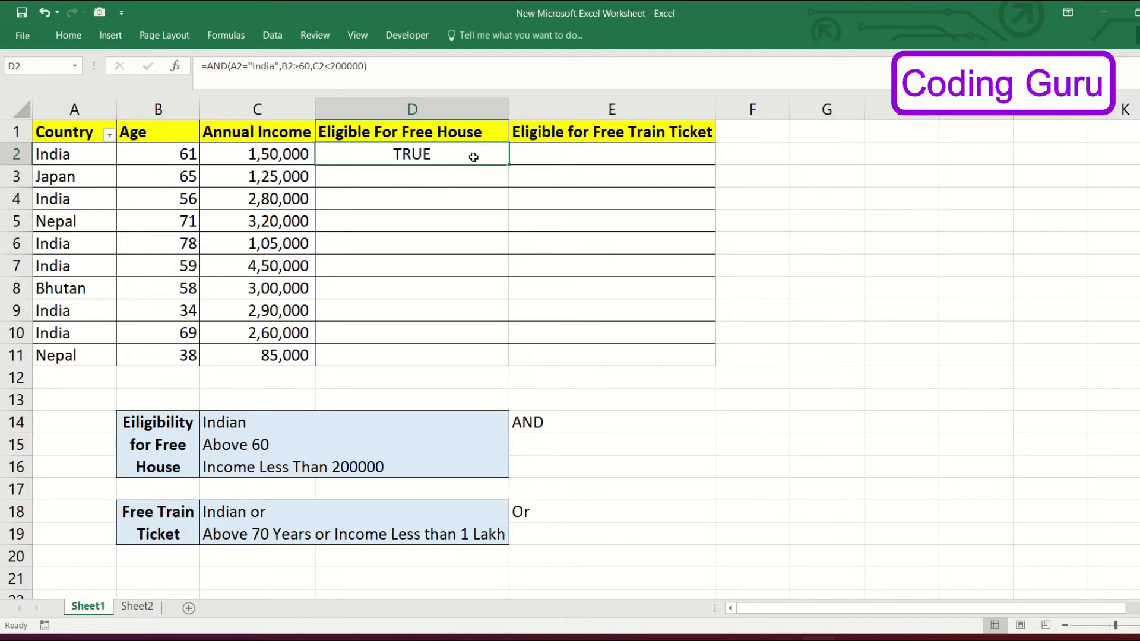
{"action": "key", "text": "ctrl+c"}
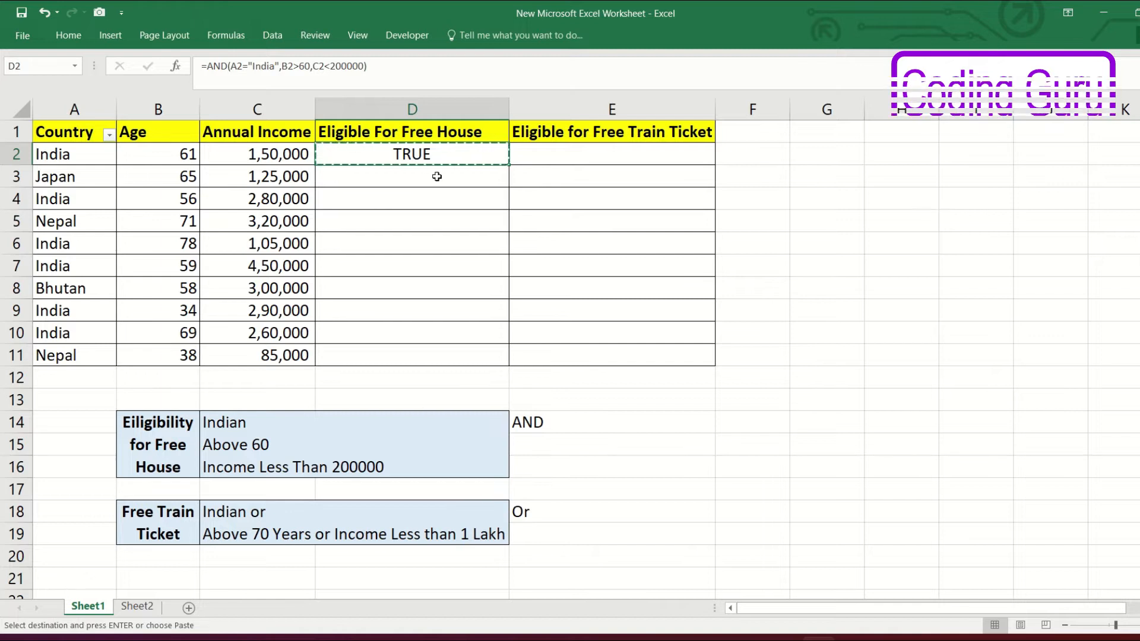
{"action": "left_click", "coordinate": [437, 177]}
{"action": "key", "text": "ctrl+v"}
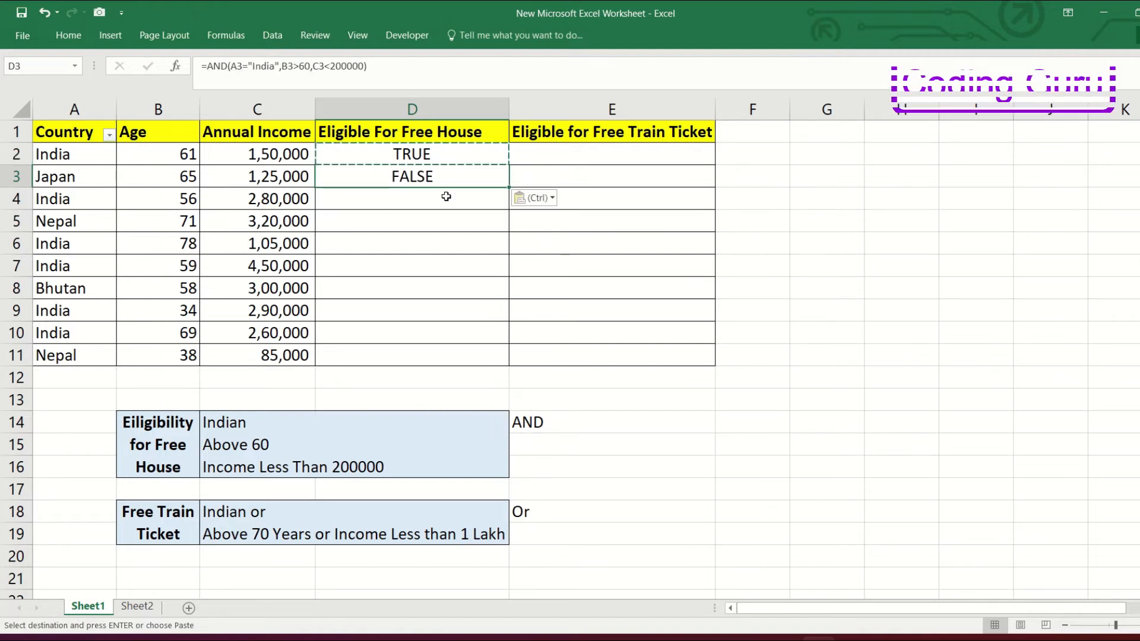
{"action": "left_click", "coordinate": [446, 196]}
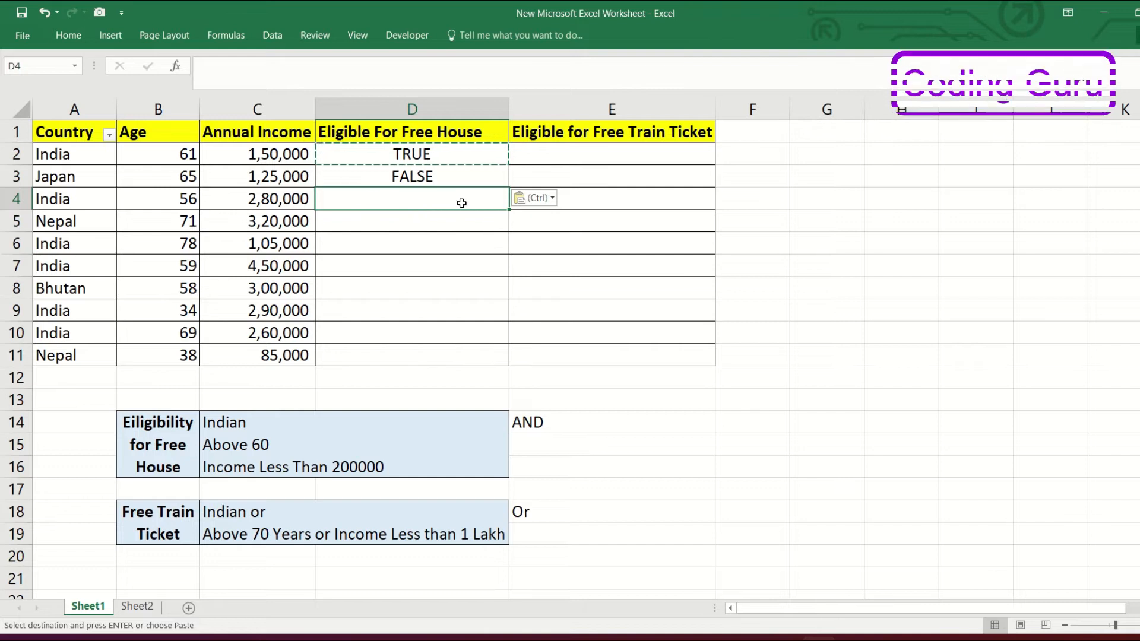
{"action": "key", "text": "ctrl+v"}
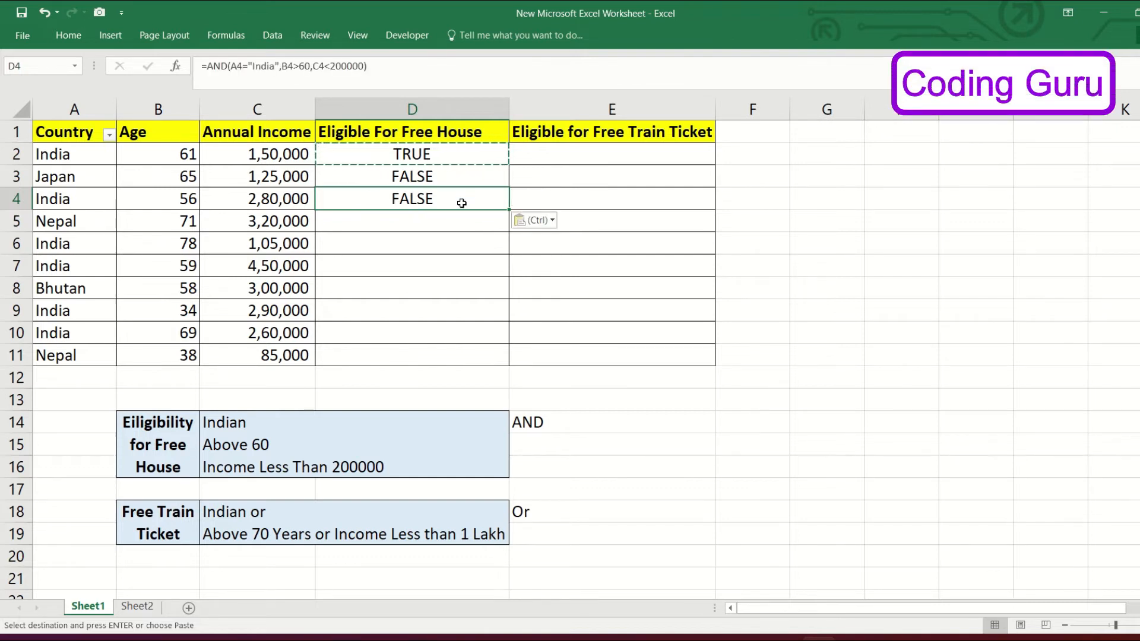
{"action": "left_click", "coordinate": [406, 223]}
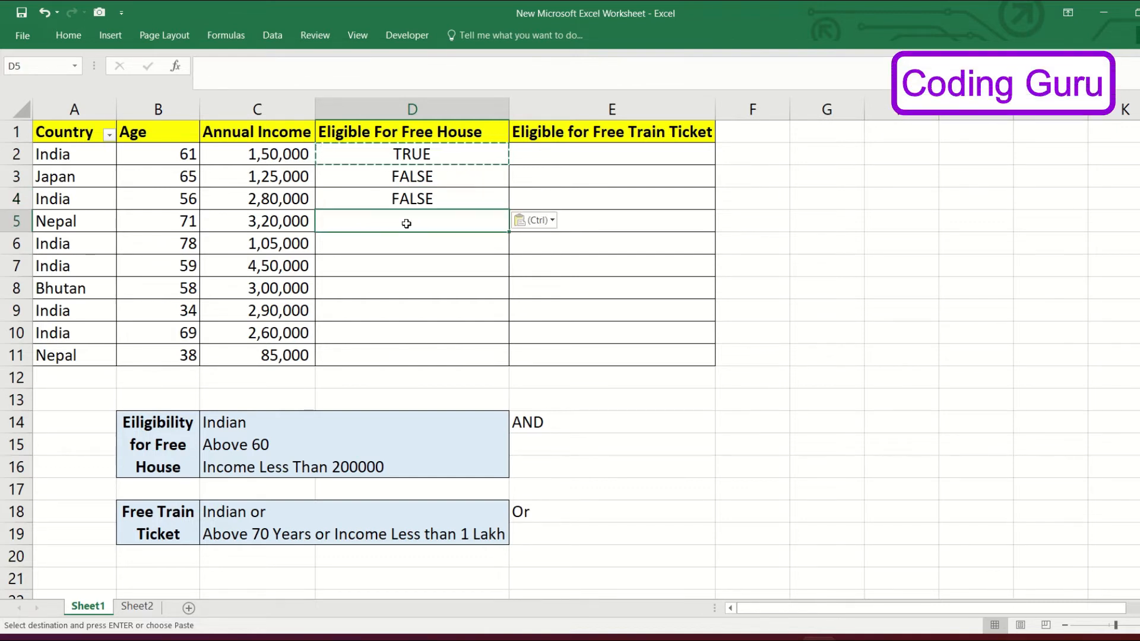
{"action": "key", "text": "ctrl+v"}
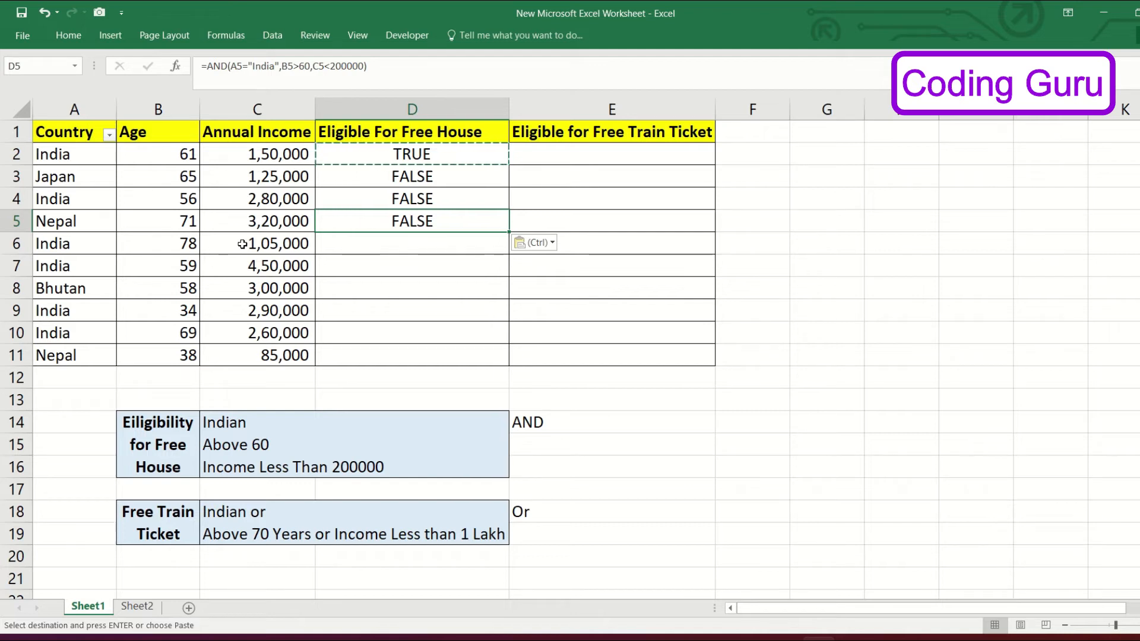
{"action": "left_click", "coordinate": [369, 242]}
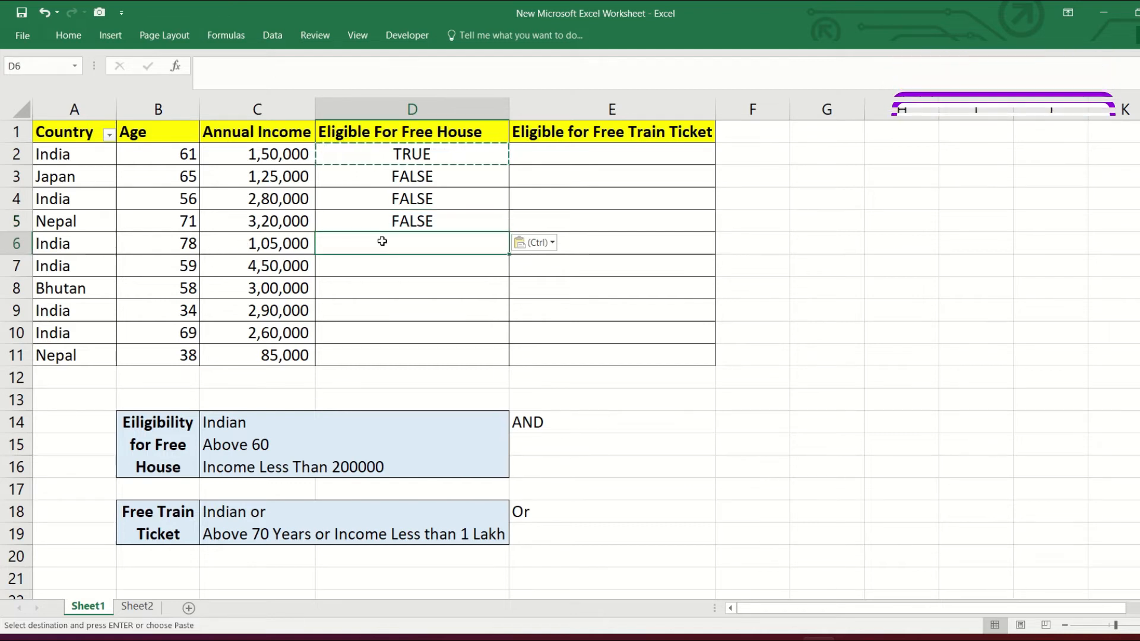
{"action": "key", "text": "ctrl+v"}
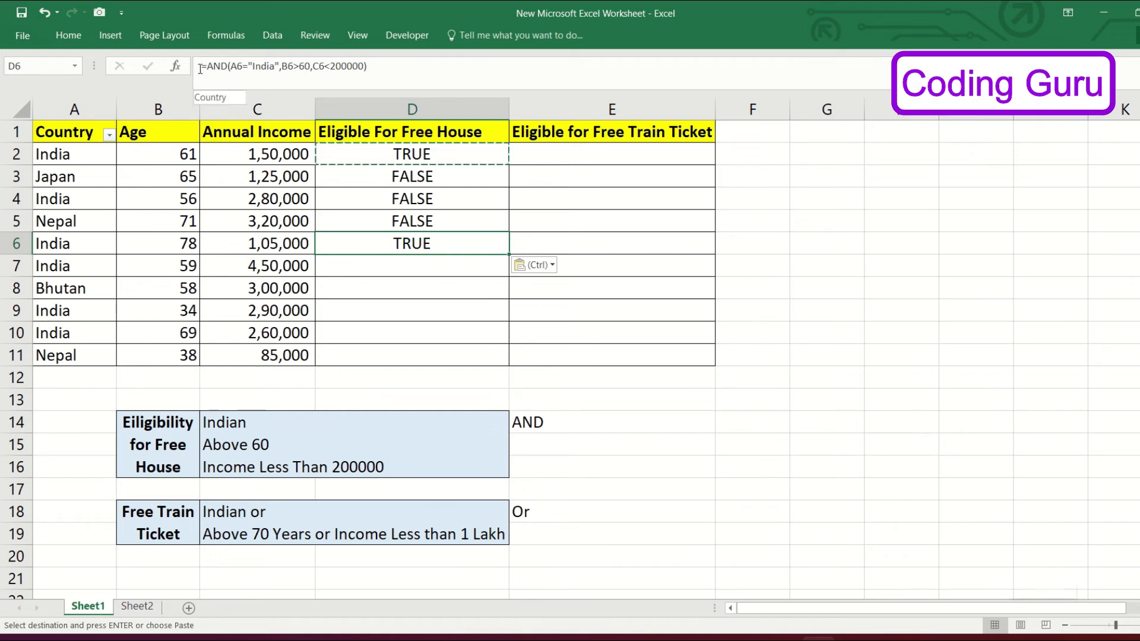
Fill the free house formula from D6 down through D11.
{"action": "left_click", "coordinate": [448, 269]}
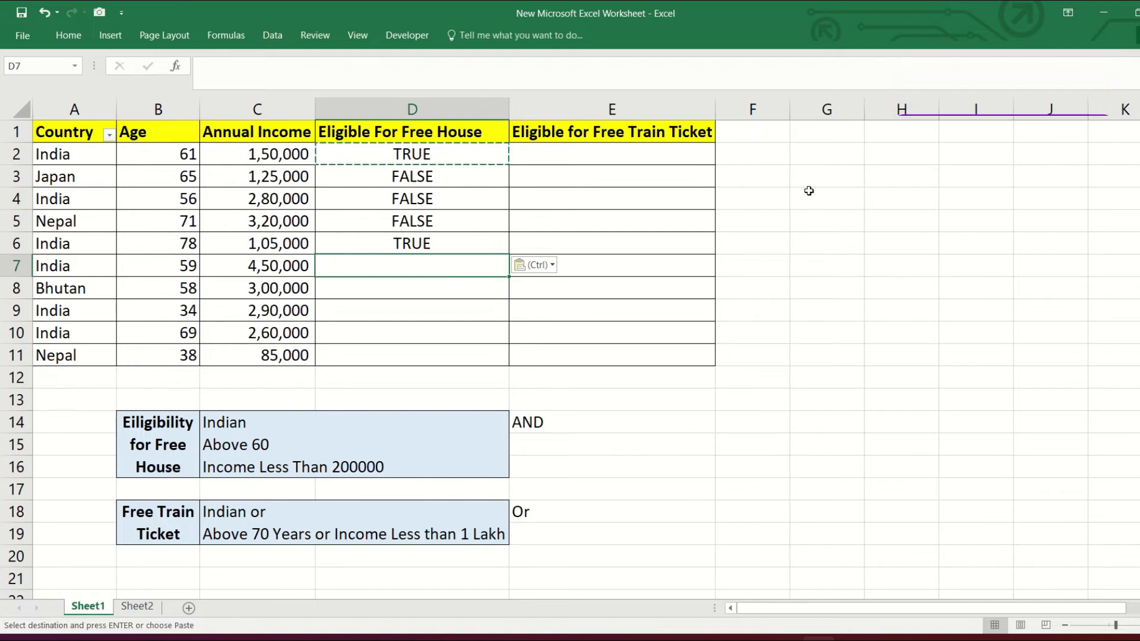
{"action": "left_click", "coordinate": [809, 221]}
{"action": "left_click", "coordinate": [464, 235]}
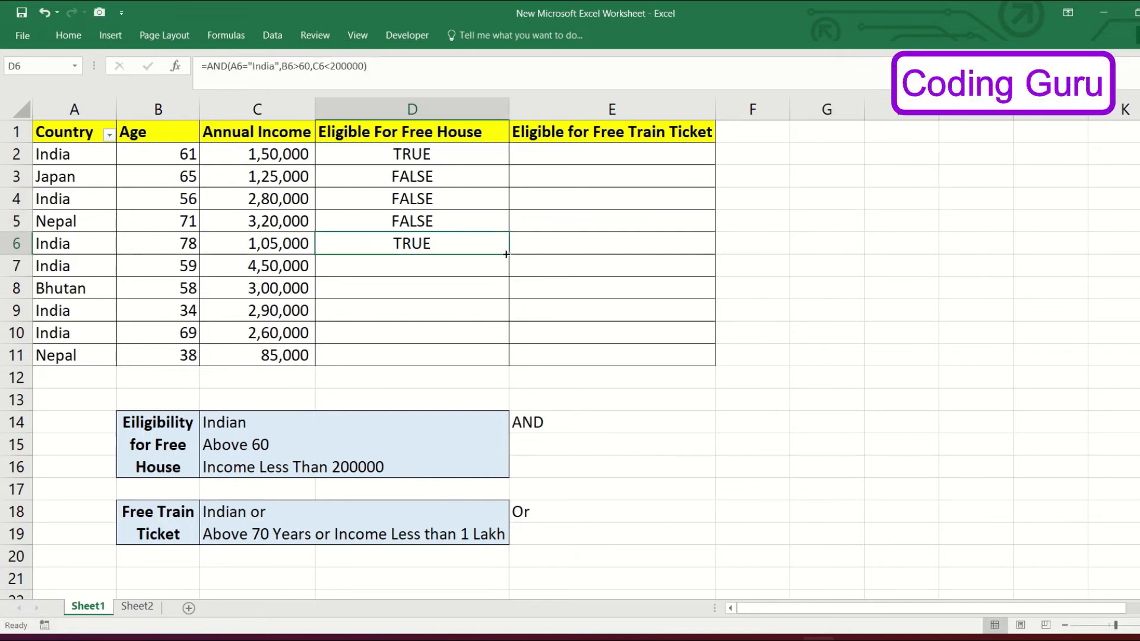
{"action": "left_click_drag", "start_coordinate": [510, 254], "coordinate": [506, 365]}
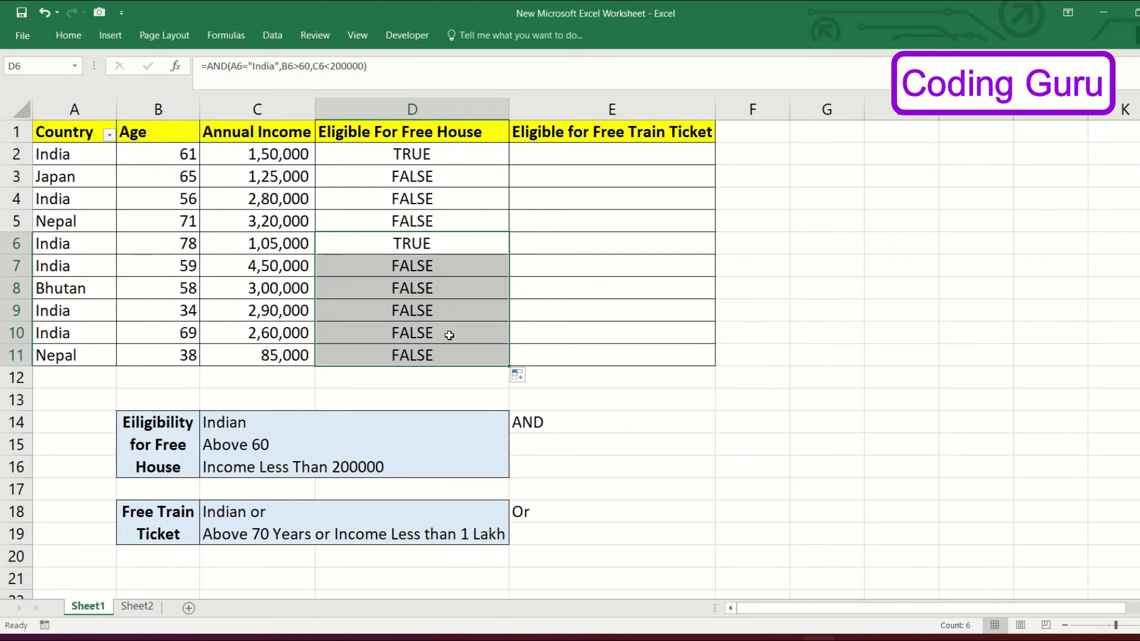
Check the ages in rows 9 and 10 and the row 10 income against the free house result, and select D2 and D6 together.
{"action": "left_click", "coordinate": [159, 317]}
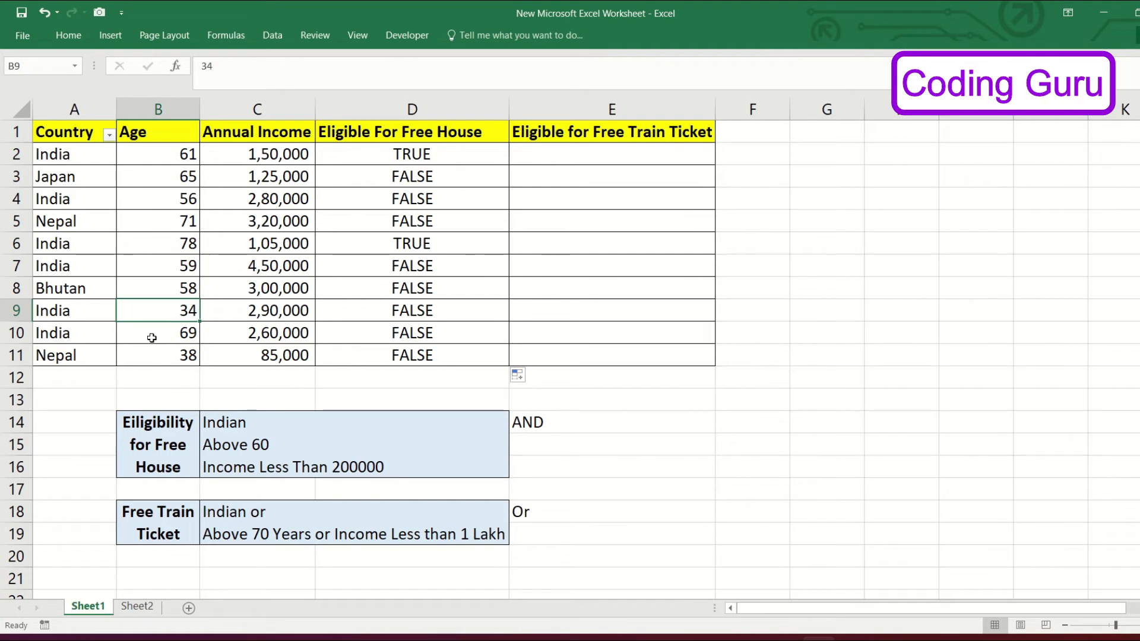
{"action": "left_click", "coordinate": [152, 337]}
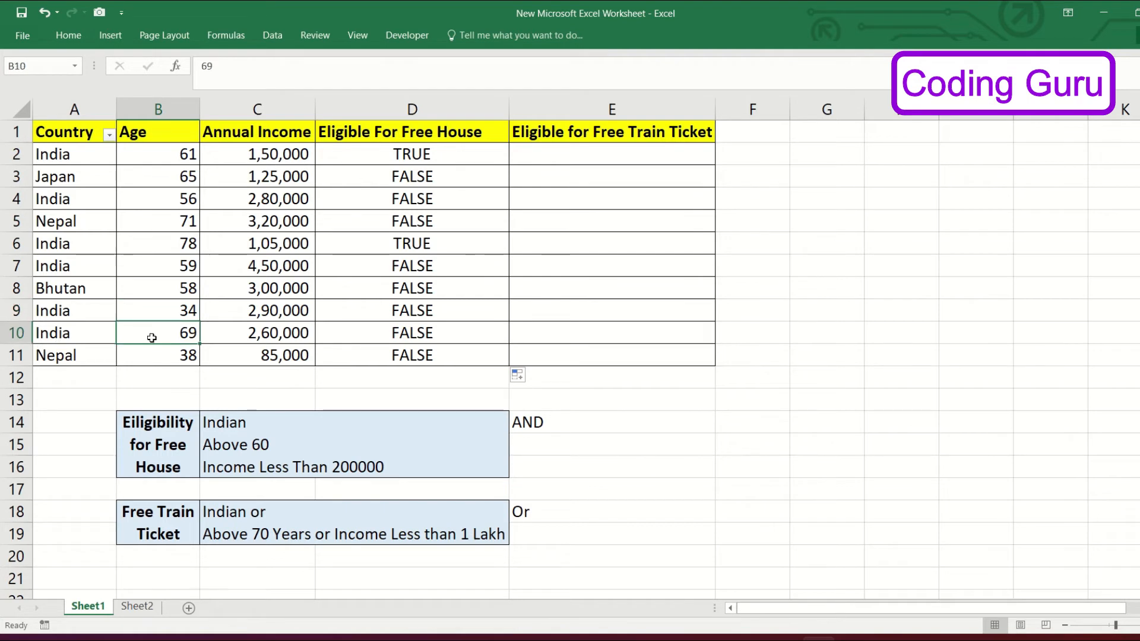
{"action": "left_click", "coordinate": [235, 333]}
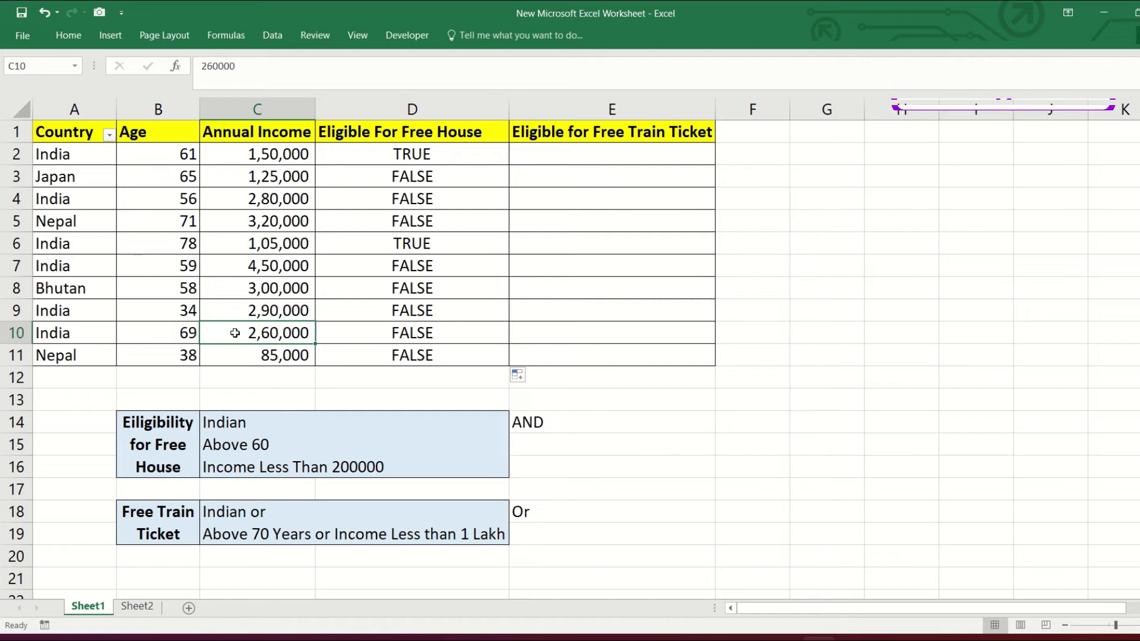
{"action": "left_click", "coordinate": [384, 334]}
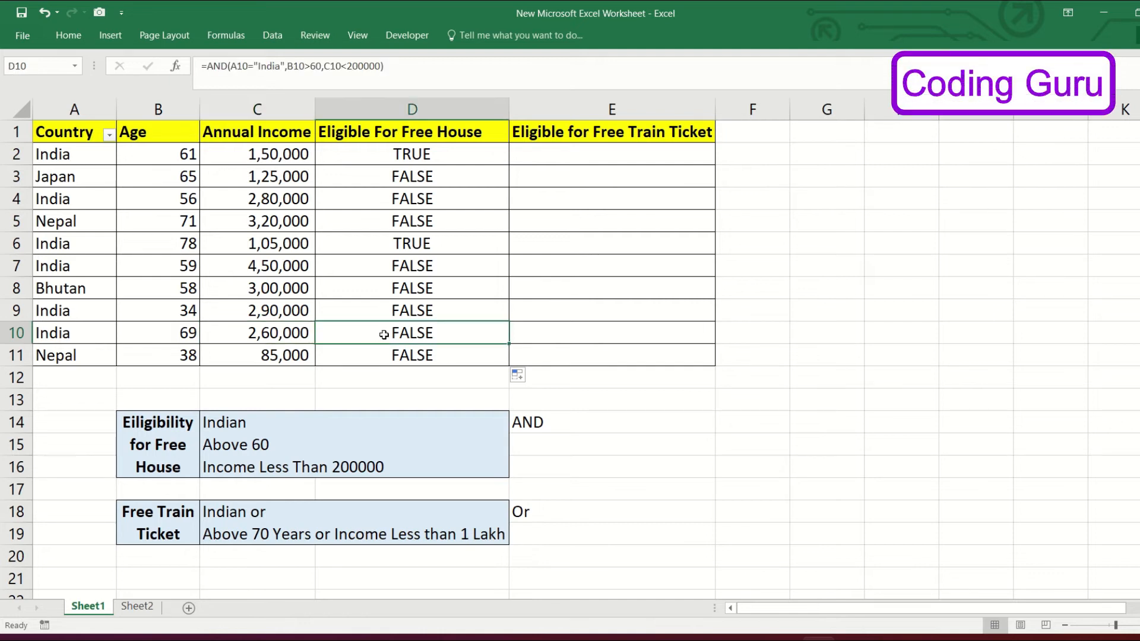
{"action": "left_click", "coordinate": [441, 156]}
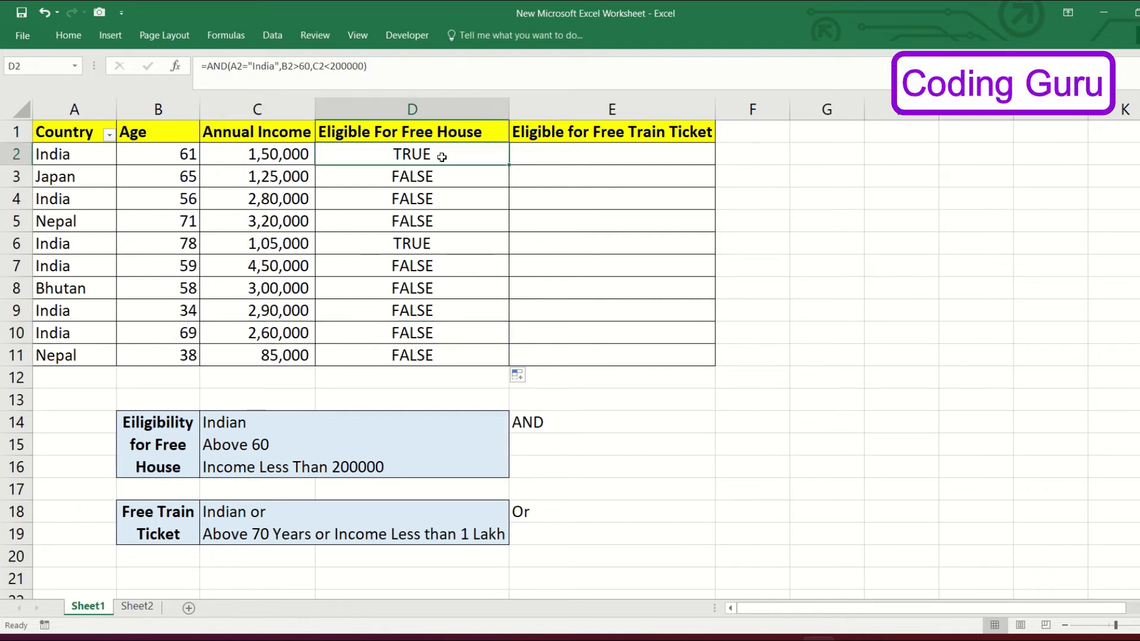
{"action": "left_click", "coordinate": [437, 243], "text": "ctrl"}
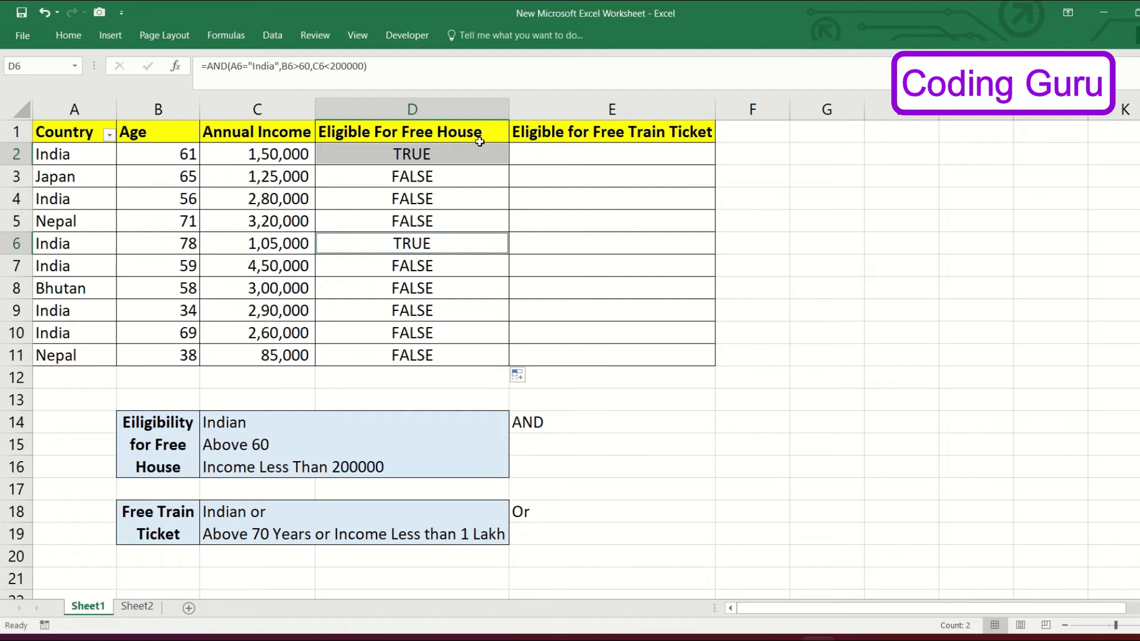
Start an OR formula in E2 with A2="India" as its first condition.
{"action": "left_click", "coordinate": [537, 161]}
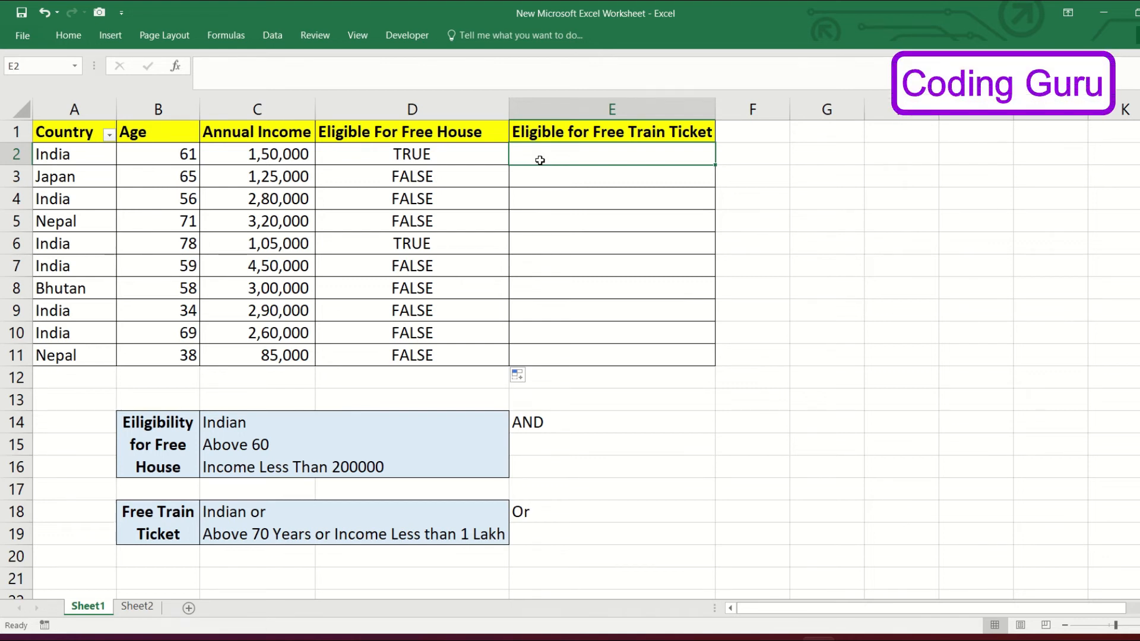
{"action": "type", "text": "="}
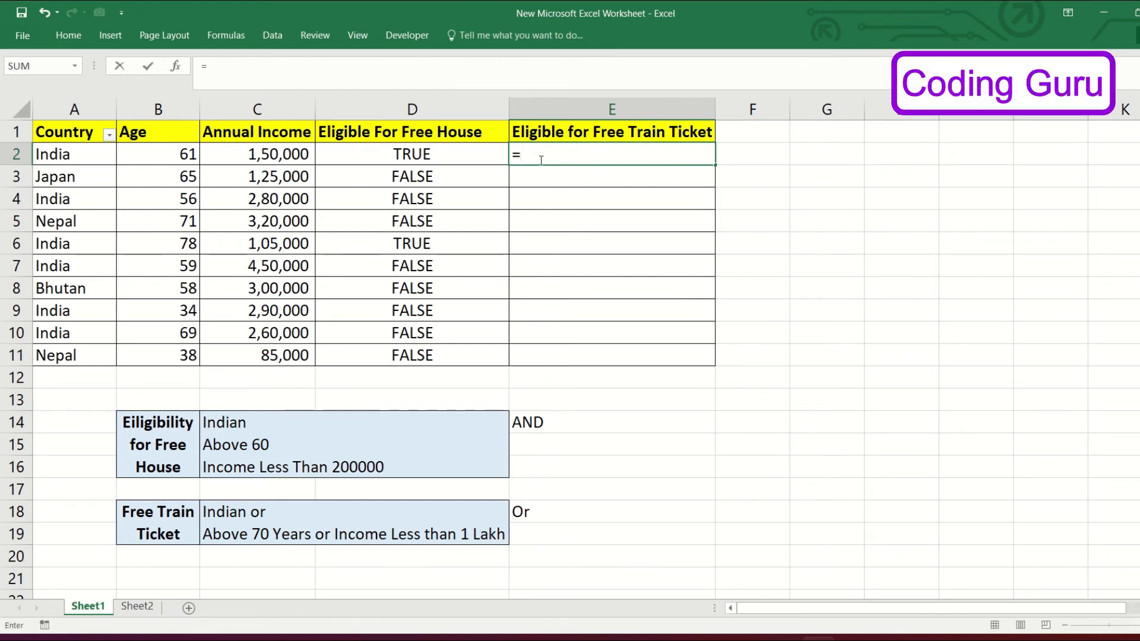
{"action": "type", "text": "OR"}
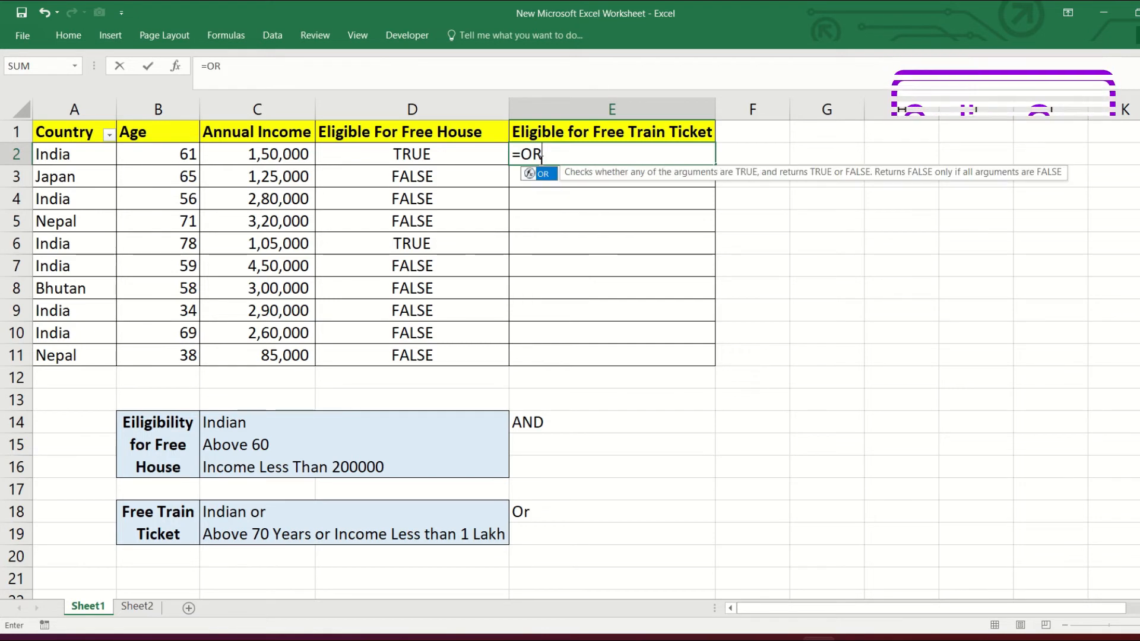
{"action": "type", "text": "("}
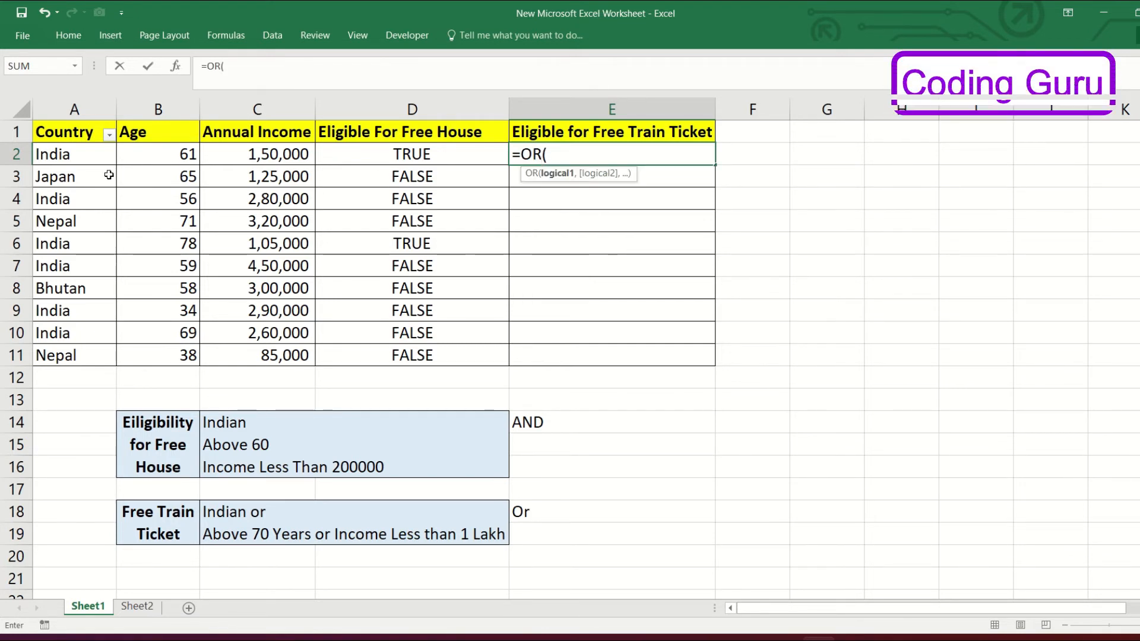
{"action": "left_click", "coordinate": [79, 149]}
{"action": "type", "text": "=\"In"}
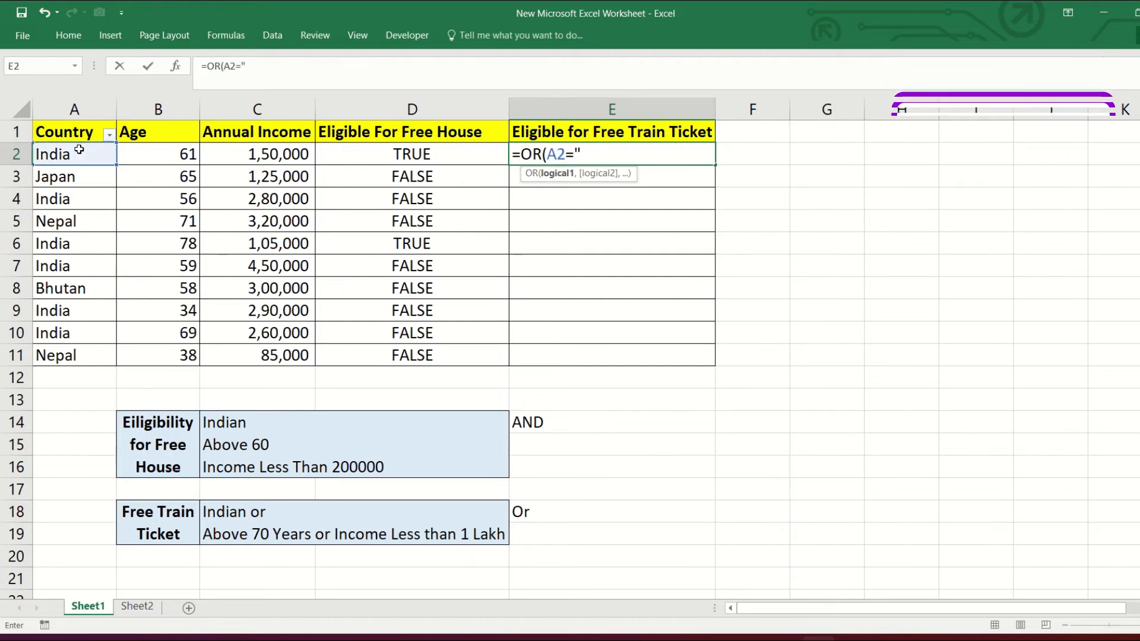
{"action": "type", "text": "dia"}
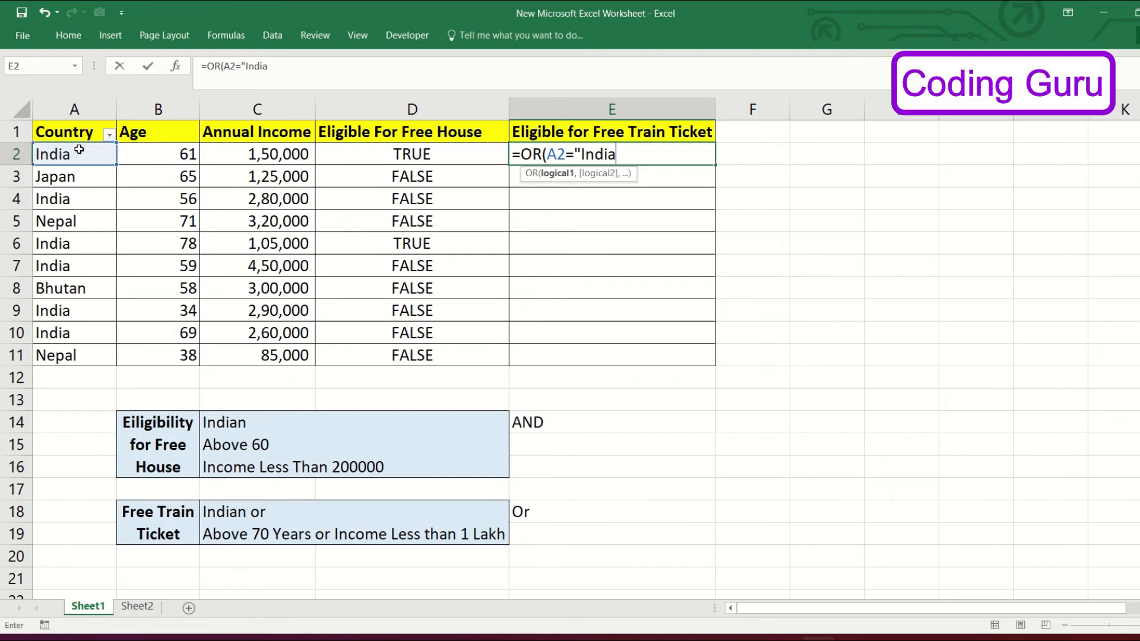
{"action": "type", "text": "\","}
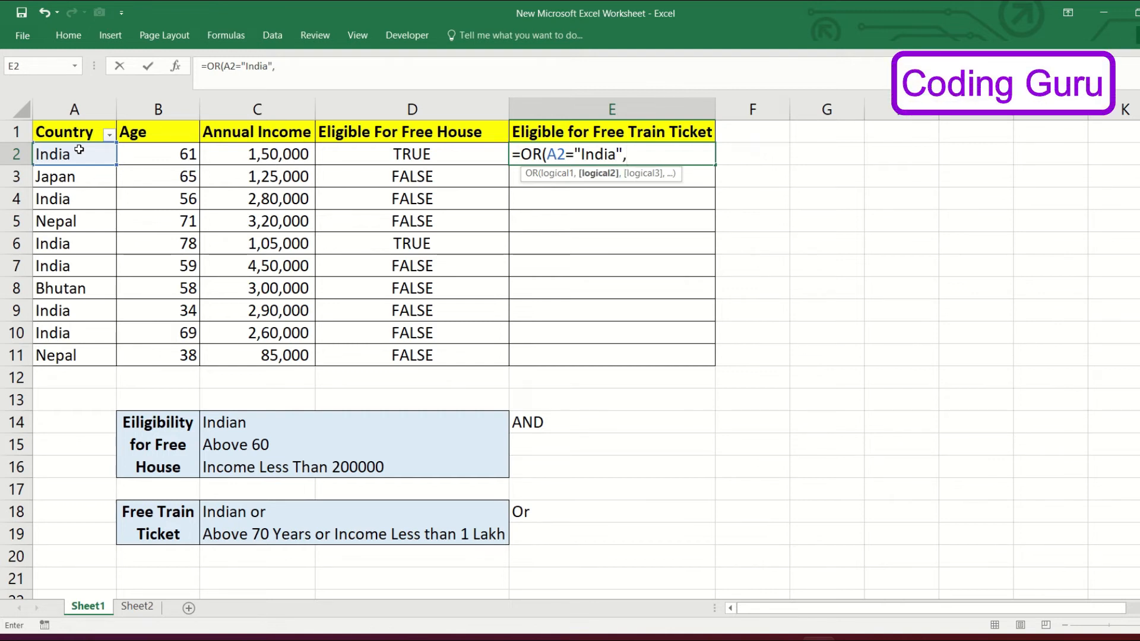
Complete the OR formula in E2 with the conditions B2>70 and C2<100000, and select the finished cell.
{"action": "left_click", "coordinate": [172, 153]}
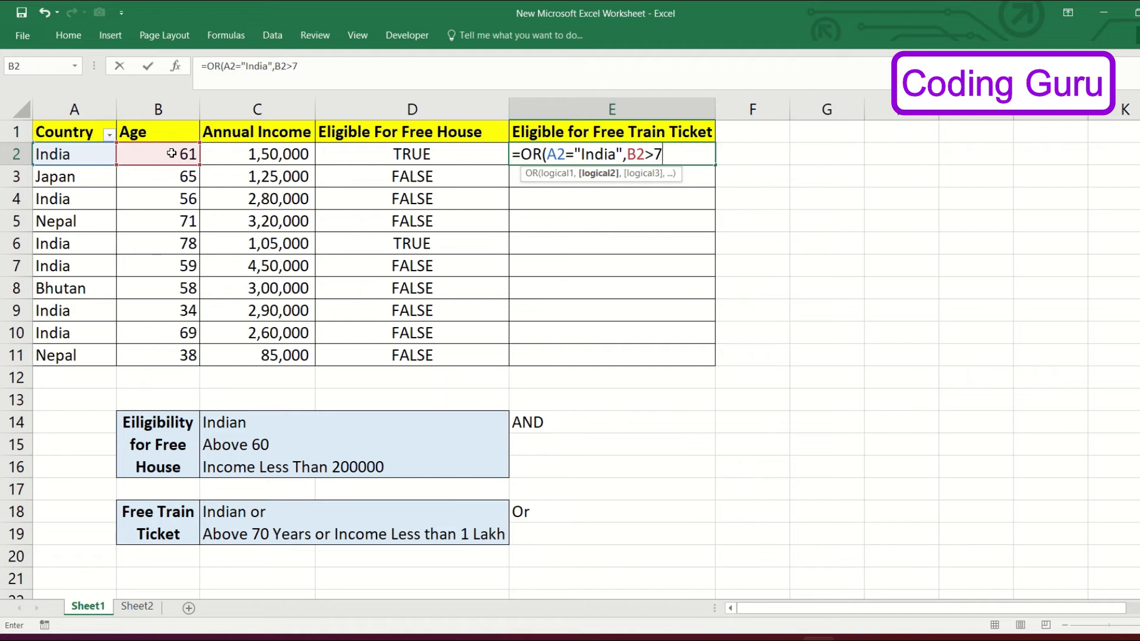
{"action": "type", "text": ">70,"}
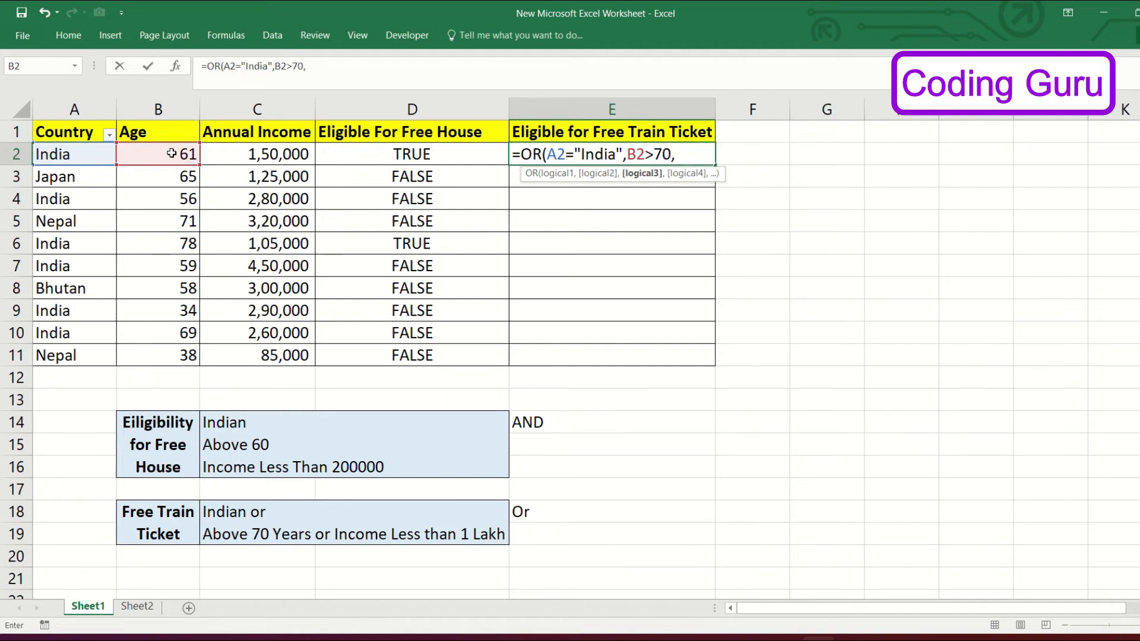
{"action": "left_click", "coordinate": [265, 151]}
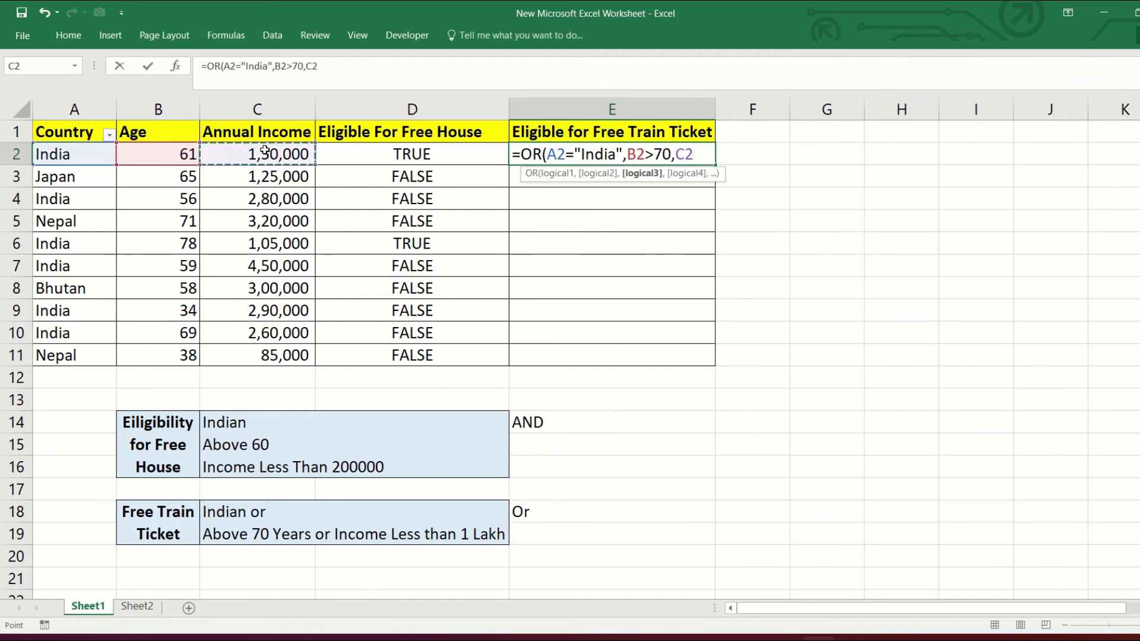
{"action": "type", "text": "<10000"}
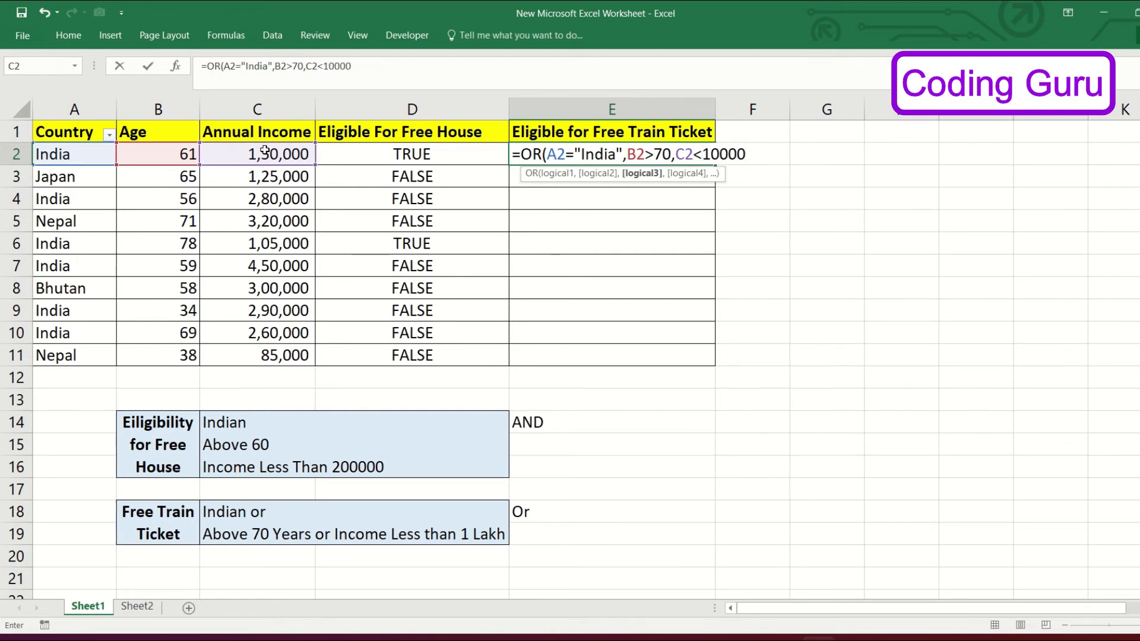
{"action": "type", "text": "0)"}
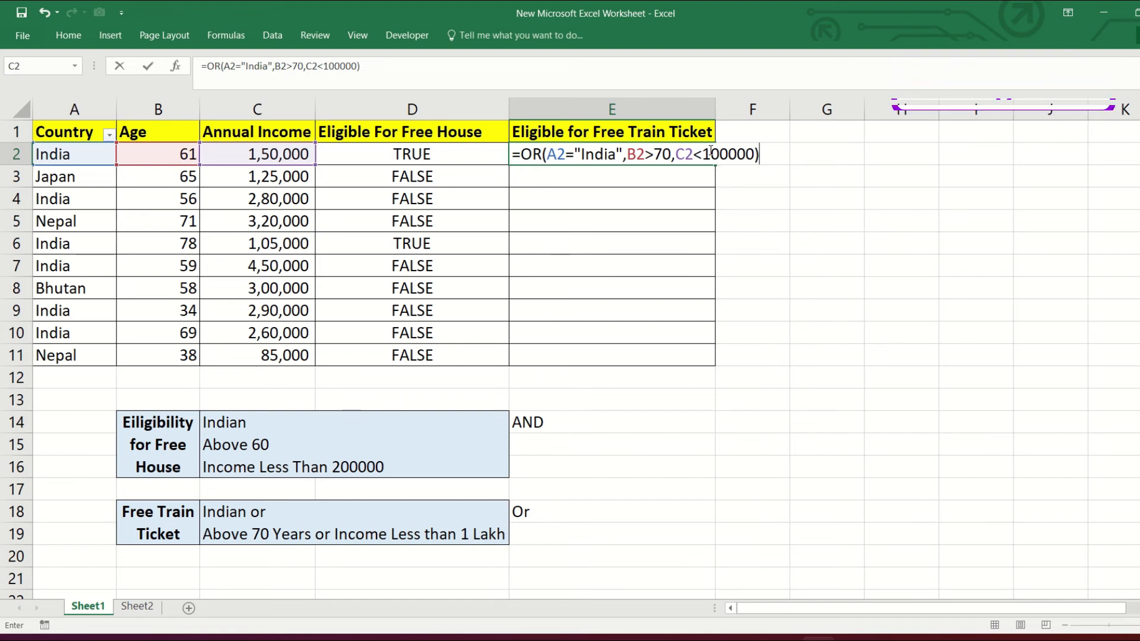
{"action": "key", "text": "Return"}
{"action": "left_click", "coordinate": [668, 152]}
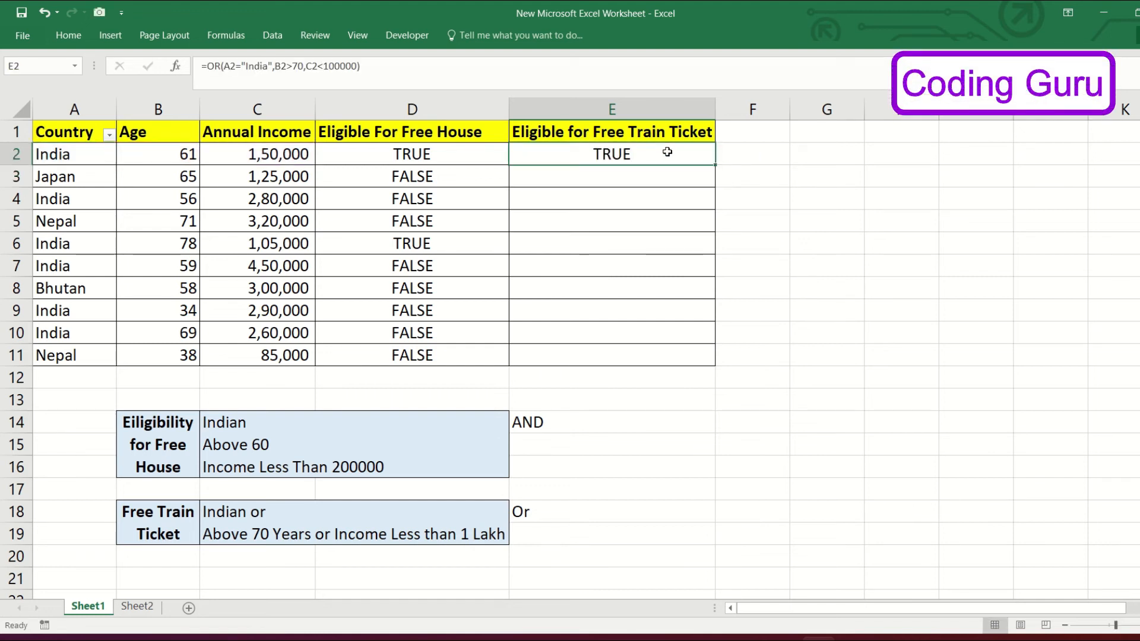
Fill the free train ticket formula from E2 down through E4.
{"action": "left_click", "coordinate": [103, 158]}
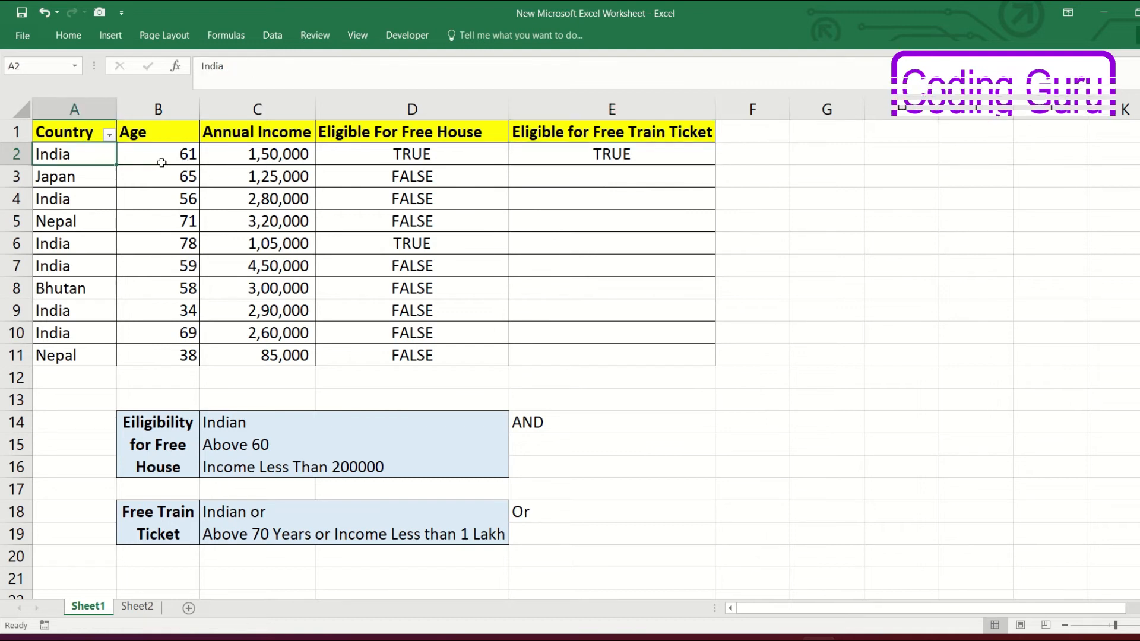
{"action": "left_click", "coordinate": [649, 153]}
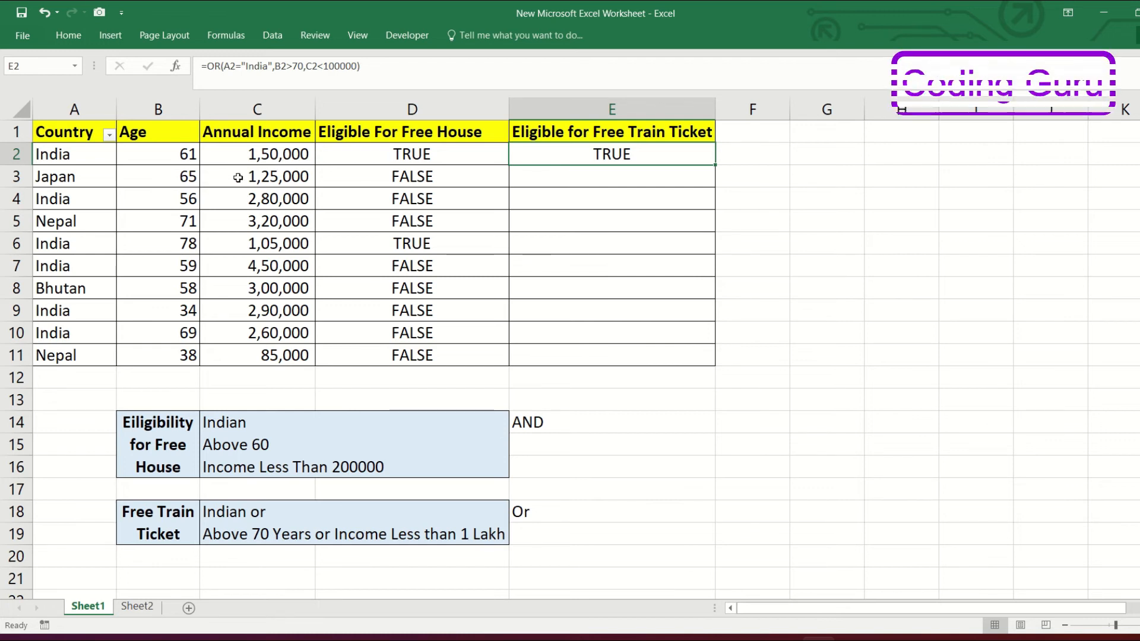
{"action": "left_click", "coordinate": [623, 176]}
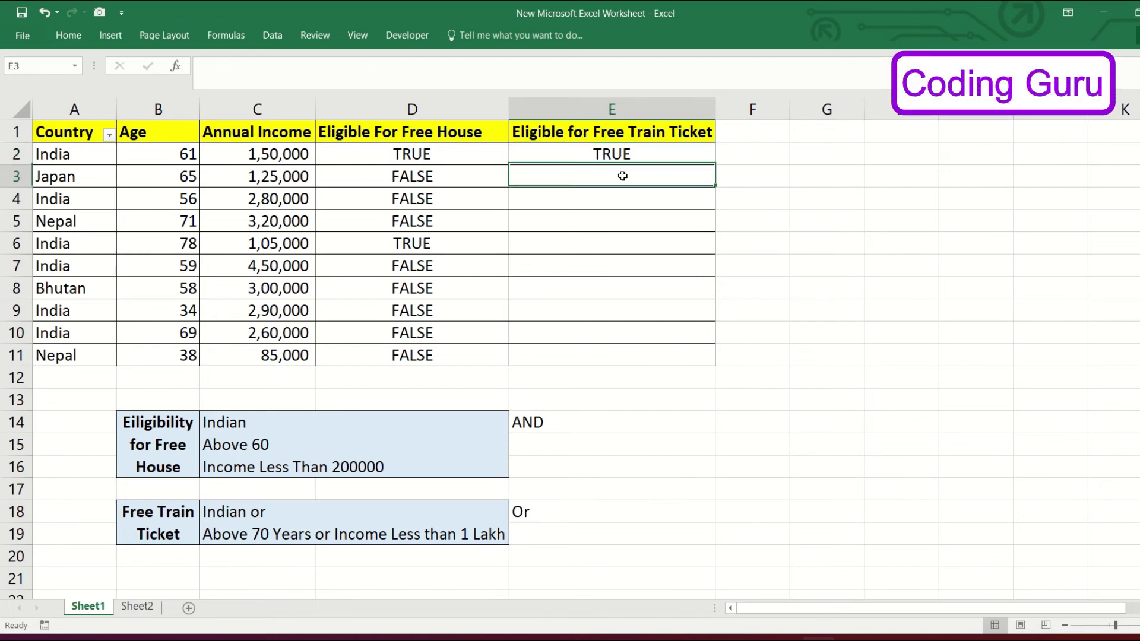
{"action": "left_click", "coordinate": [697, 161]}
{"action": "left_click_drag", "start_coordinate": [714, 165], "coordinate": [716, 183]}
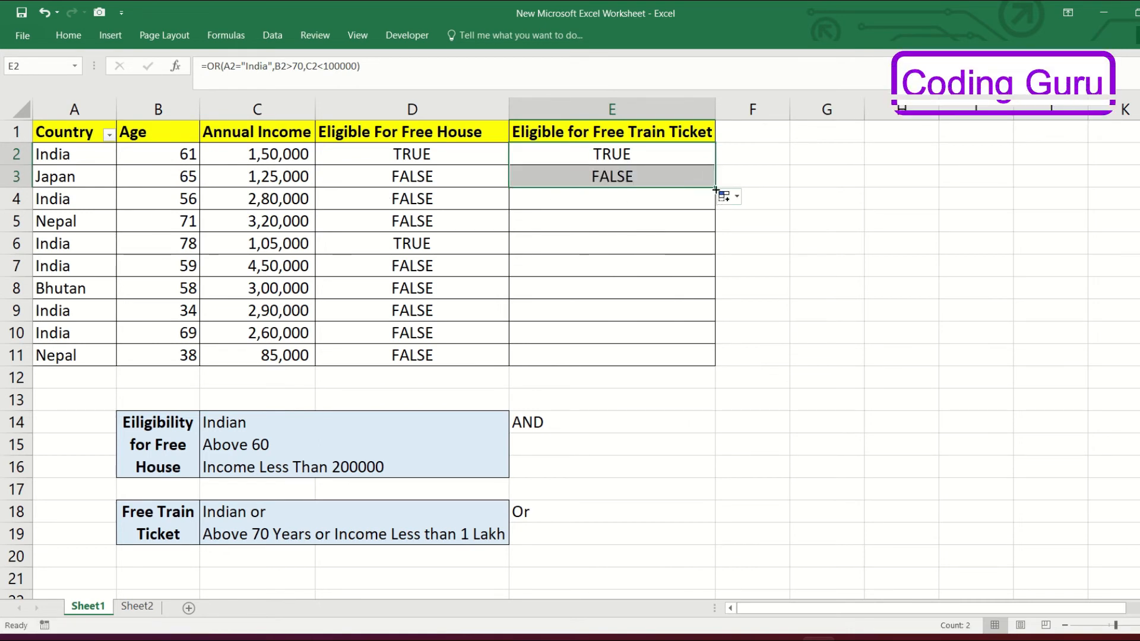
{"action": "left_click_drag", "start_coordinate": [717, 199], "coordinate": [721, 209]}
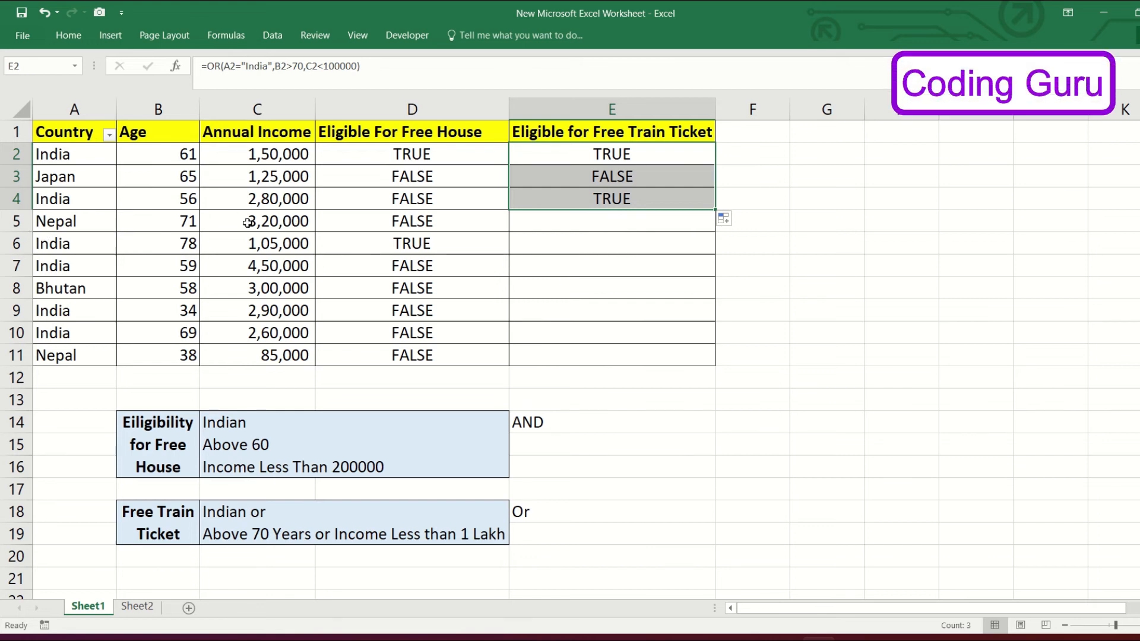
Check the age in row 5 and fill the free train ticket formula from E4 down through E7.
{"action": "left_click", "coordinate": [156, 220]}
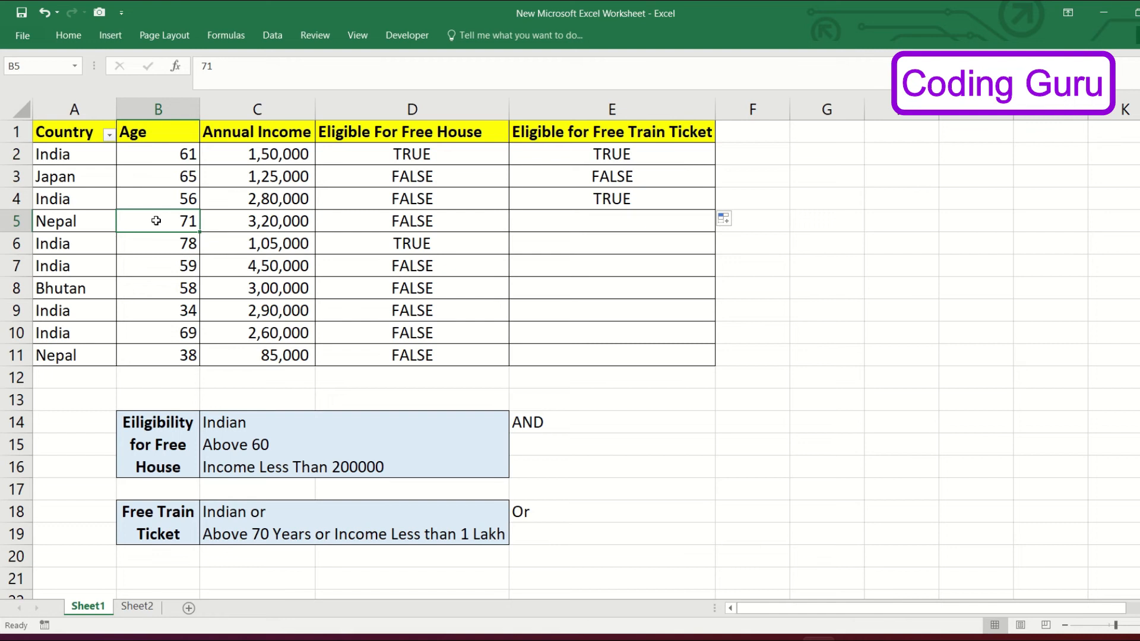
{"action": "left_click", "coordinate": [618, 199]}
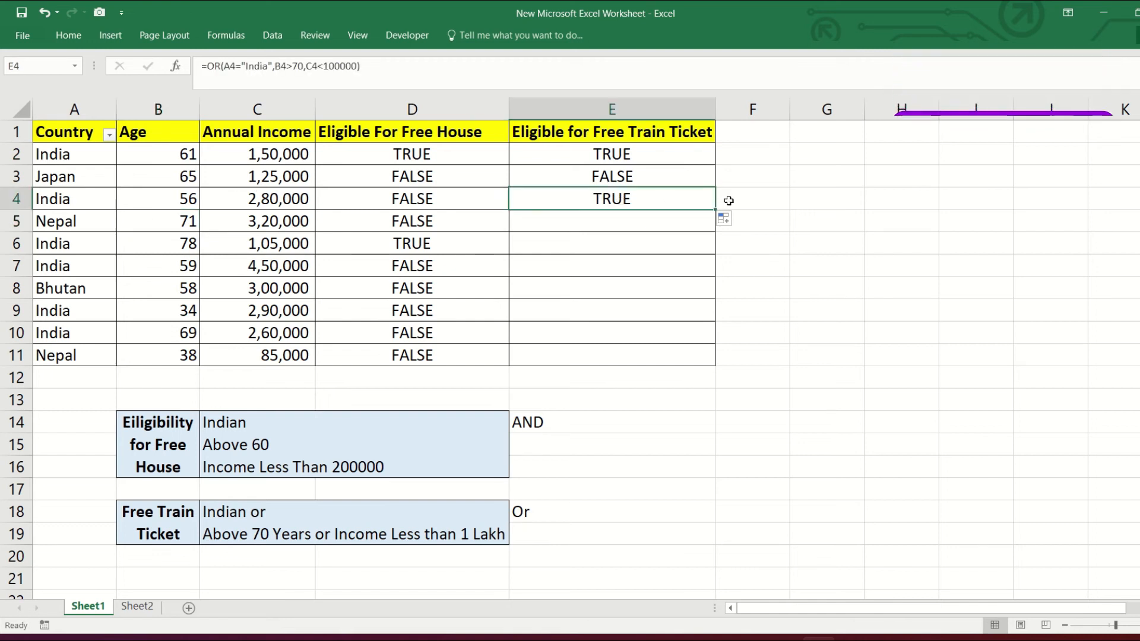
{"action": "left_click_drag", "start_coordinate": [715, 210], "coordinate": [715, 226]}
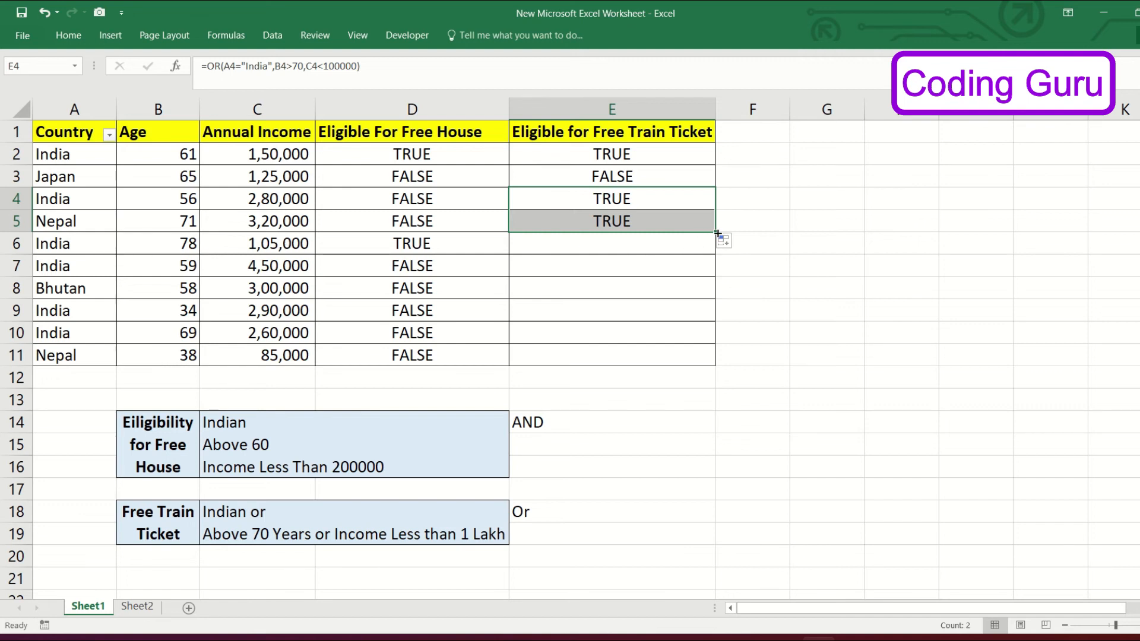
{"action": "left_click_drag", "start_coordinate": [717, 233], "coordinate": [717, 277]}
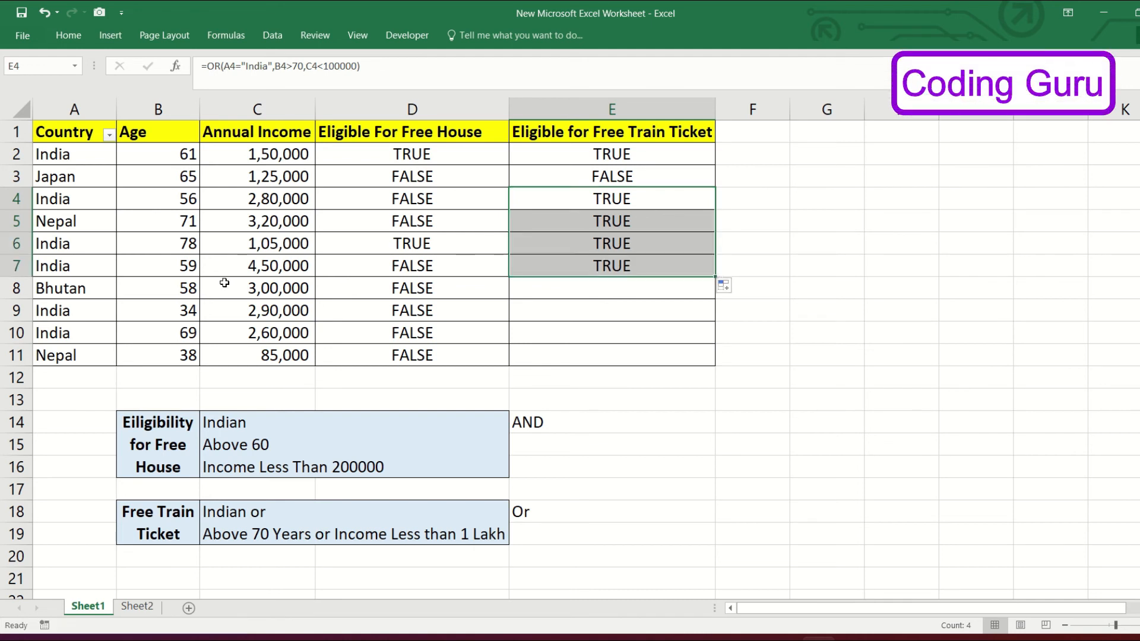
Check the country, age and income in row 8, and fill the free train ticket formula from E7 down through E10.
{"action": "left_click", "coordinate": [79, 289]}
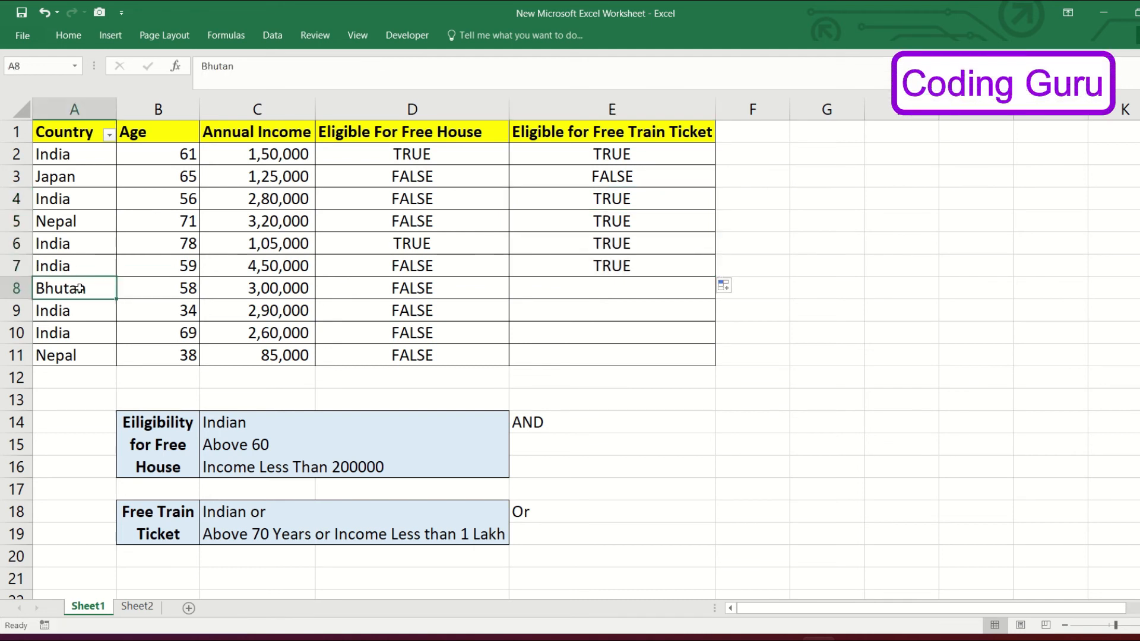
{"action": "left_click", "coordinate": [146, 291]}
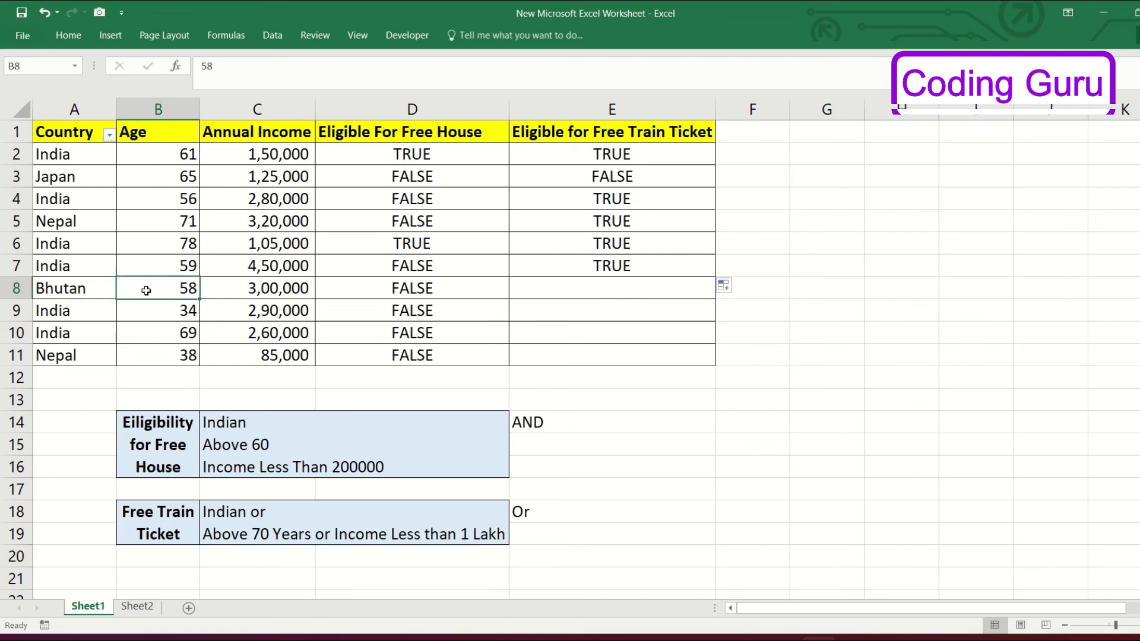
{"action": "left_click", "coordinate": [237, 288]}
{"action": "left_click", "coordinate": [672, 265]}
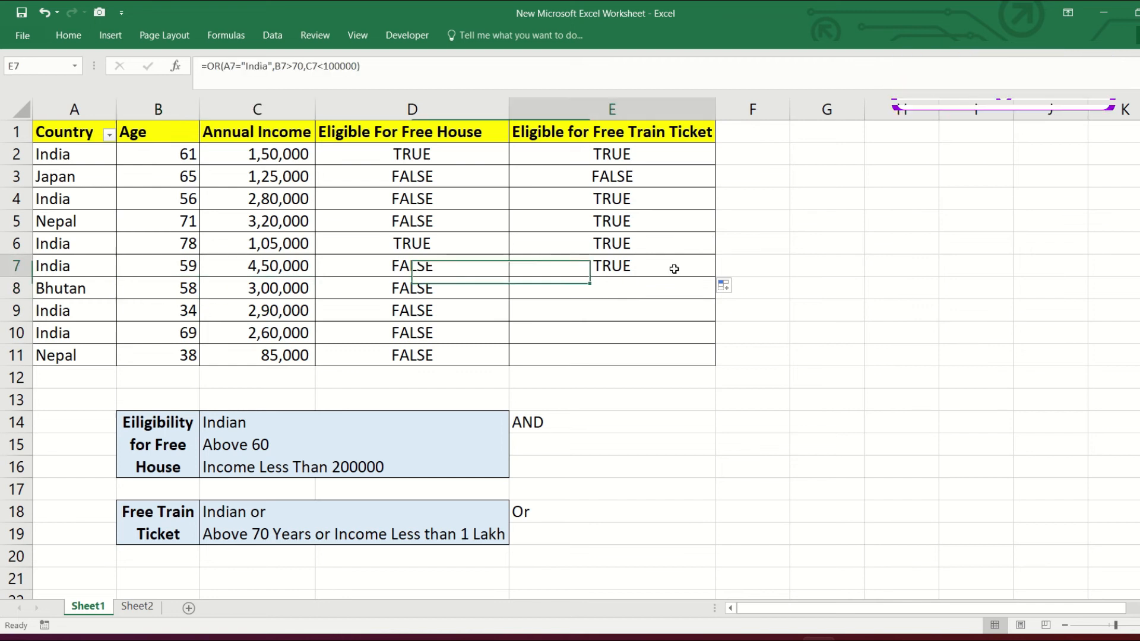
{"action": "left_click_drag", "start_coordinate": [717, 277], "coordinate": [718, 293]}
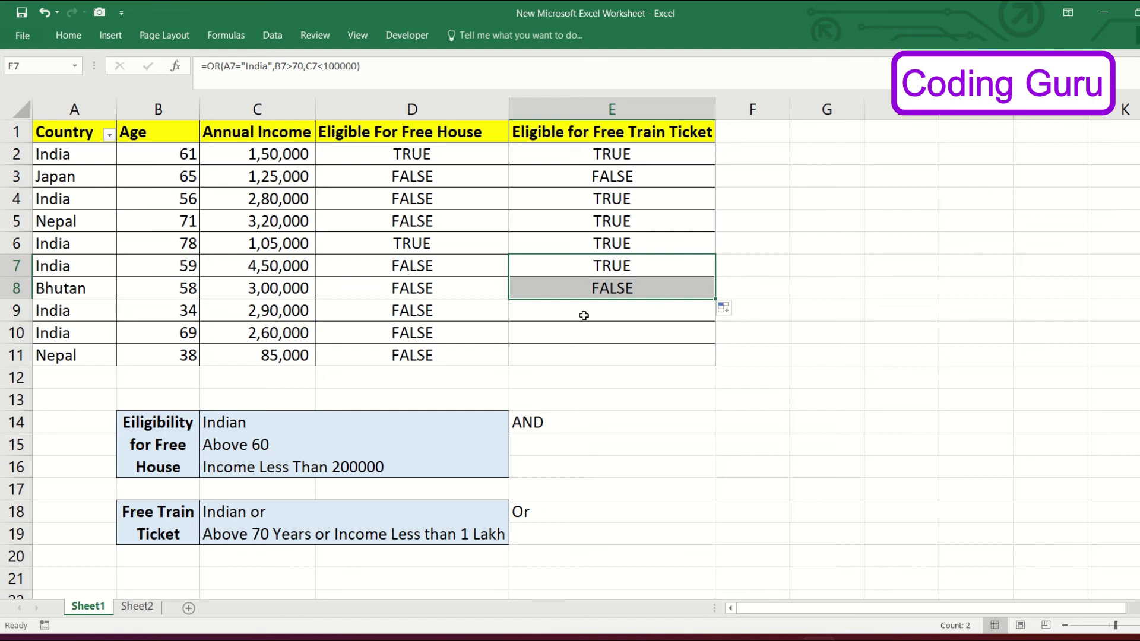
{"action": "left_click_drag", "start_coordinate": [717, 297], "coordinate": [720, 335]}
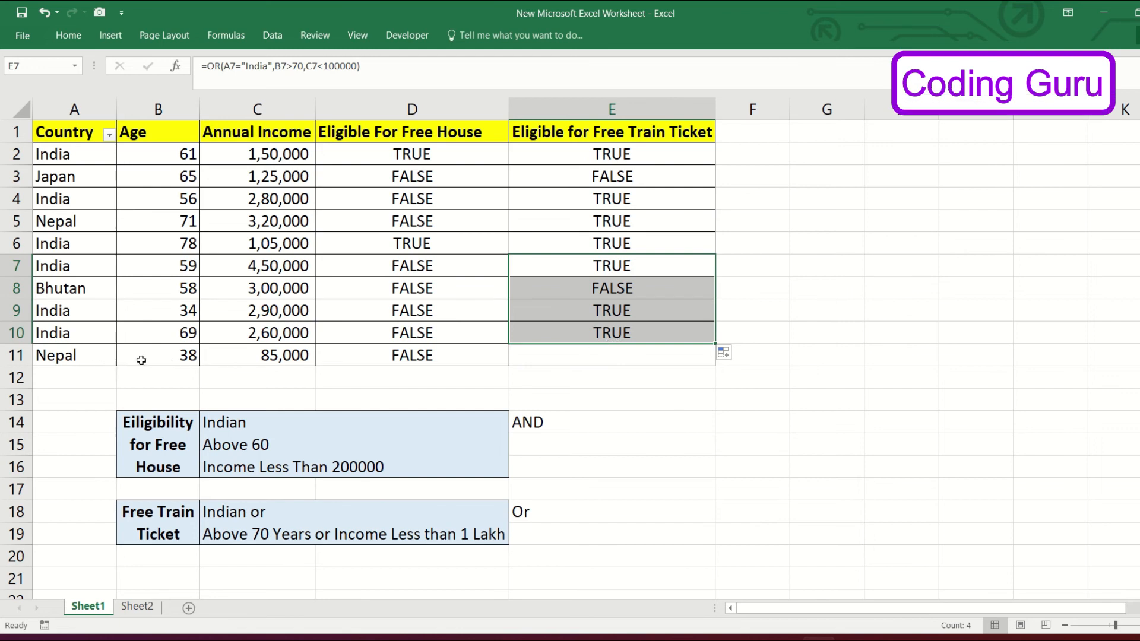
Check the income in row 11, fill the free train ticket formula from E10 into E11, and deselect the range.
{"action": "left_click", "coordinate": [228, 365]}
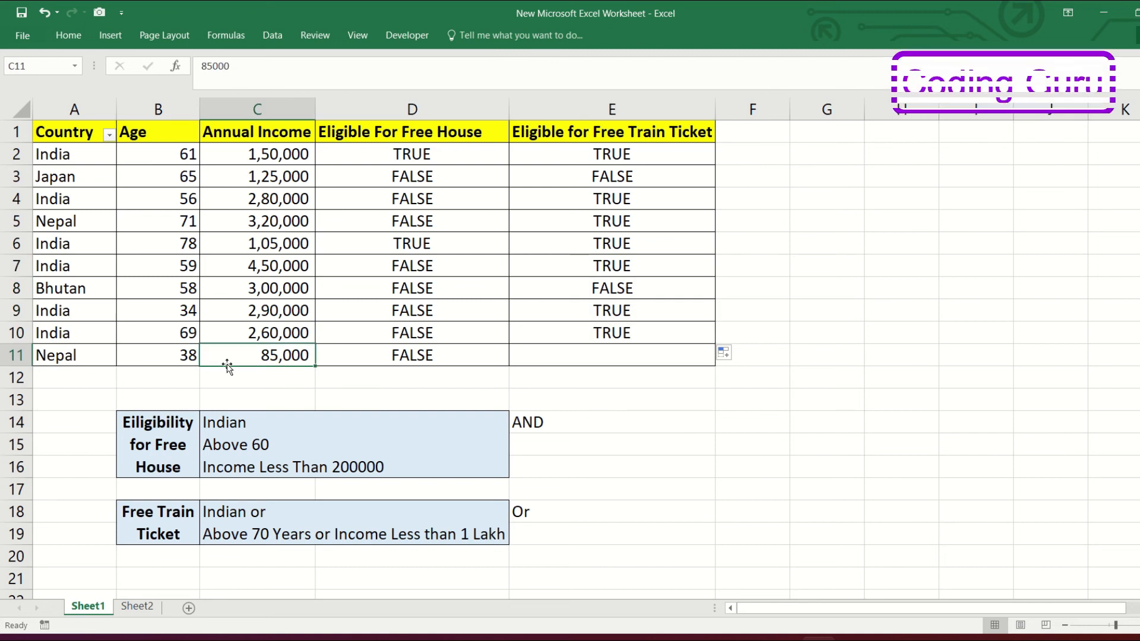
{"action": "left_click", "coordinate": [671, 336]}
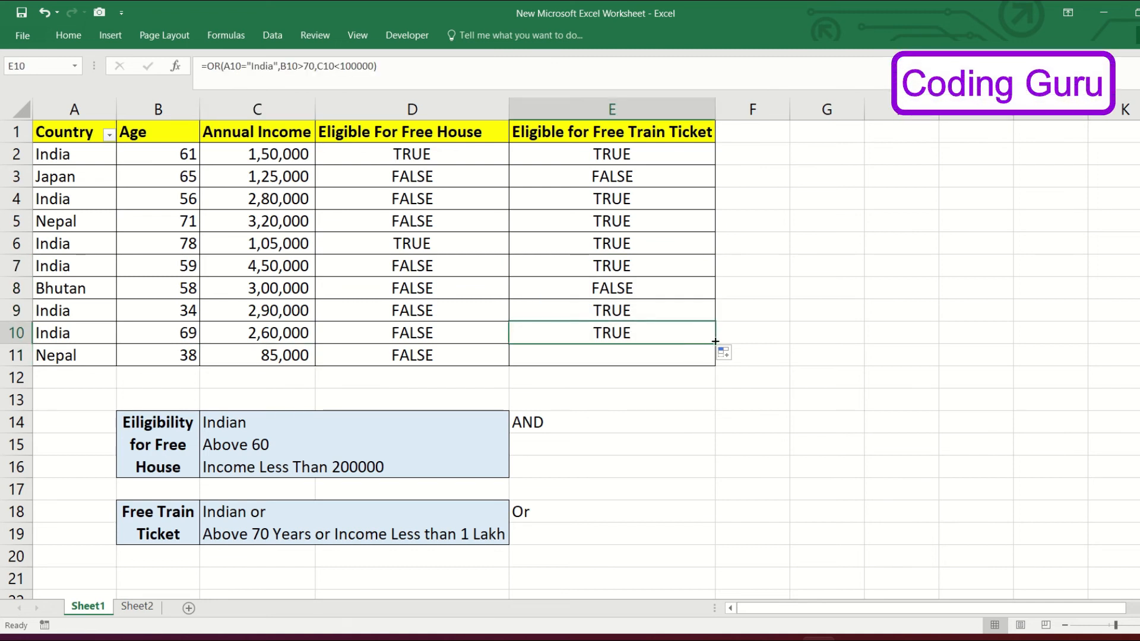
{"action": "left_click_drag", "start_coordinate": [716, 342], "coordinate": [716, 360]}
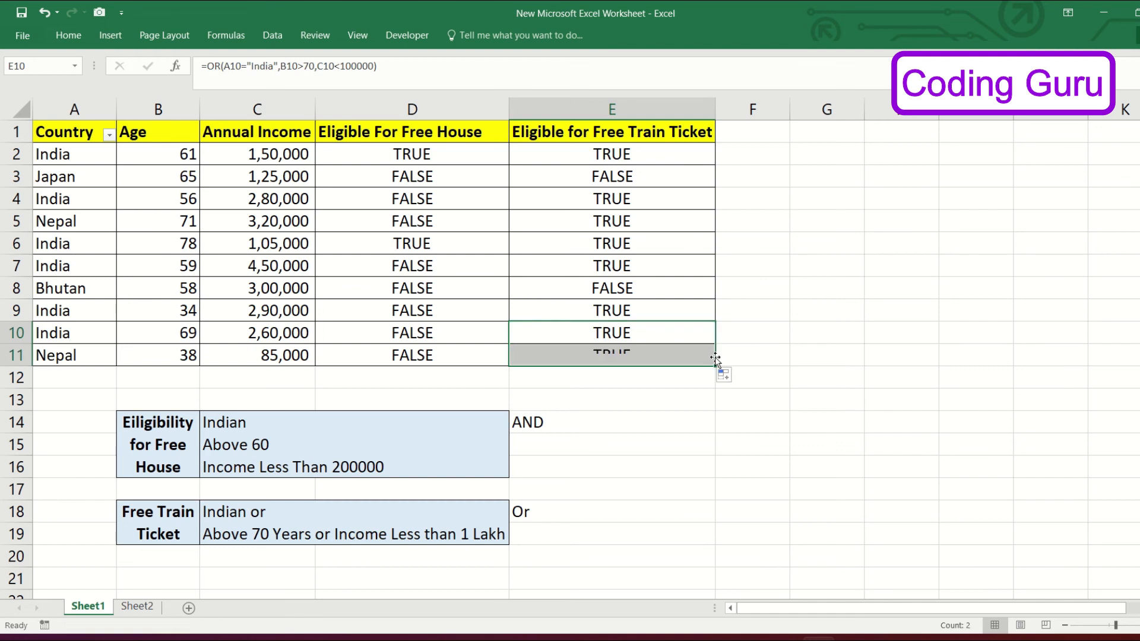
{"action": "left_click", "coordinate": [809, 306]}
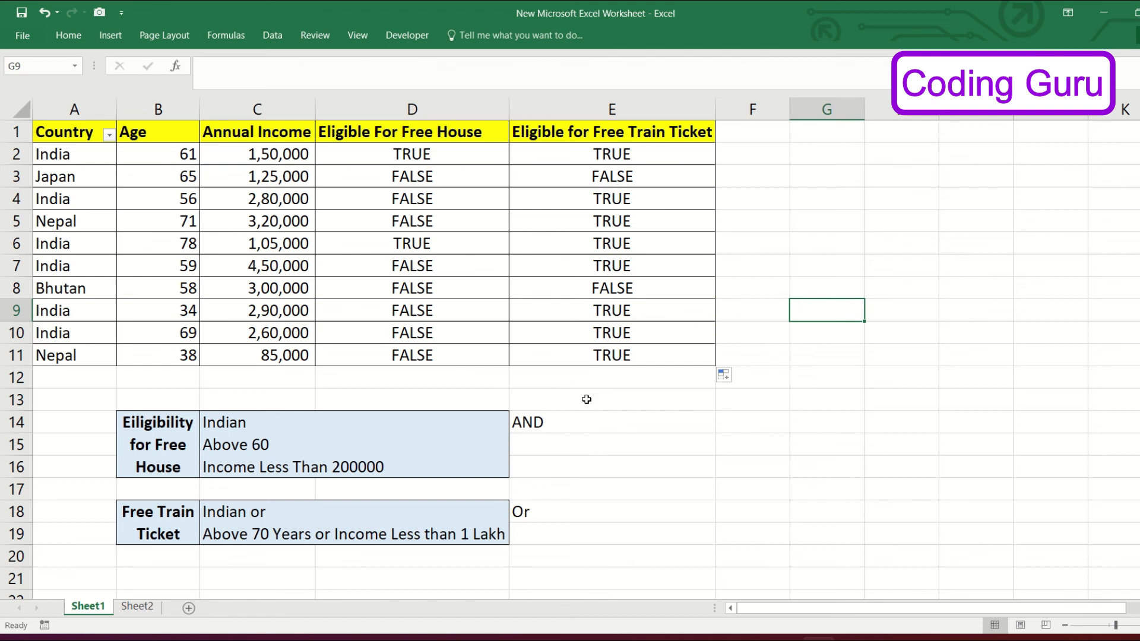
Start a trial OR formula in E12 with only comma separators to view its argument list, and clear the entry.
{"action": "left_click", "coordinate": [562, 389]}
{"action": "double_click", "coordinate": [547, 376]}
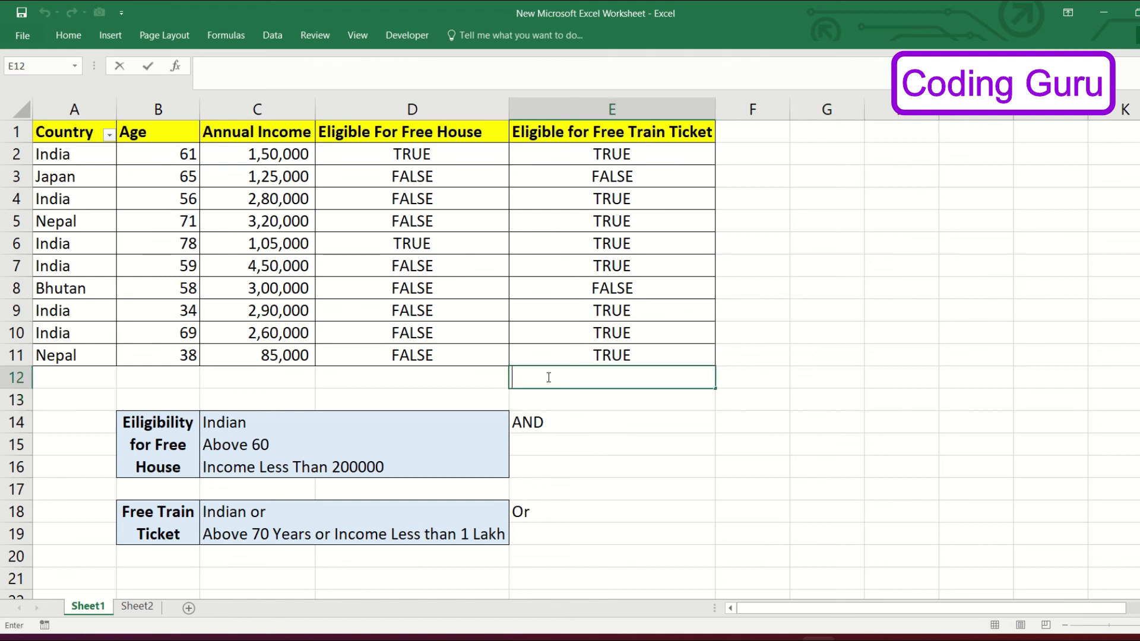
{"action": "type", "text": "=or"}
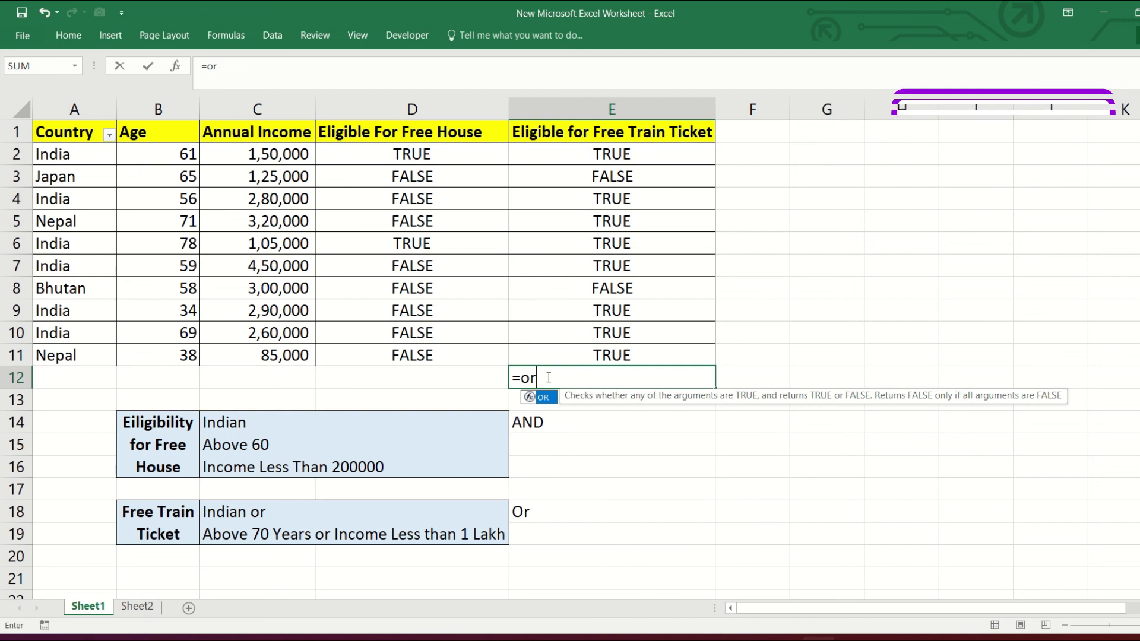
{"action": "type", "text": "("}
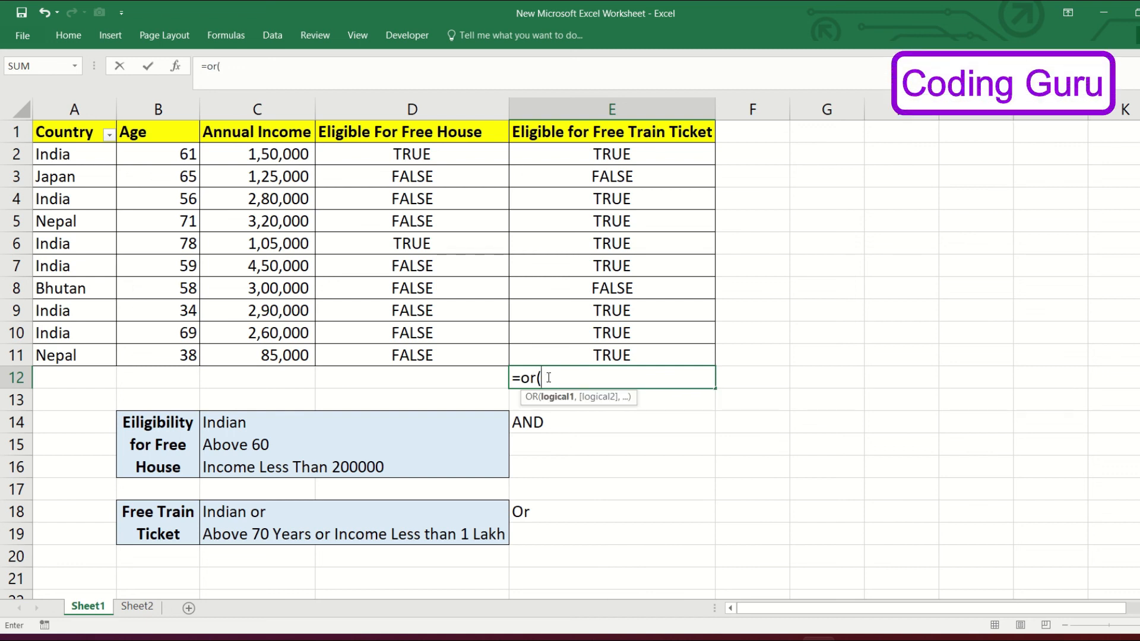
{"action": "type", "text": ",,,,,,"}
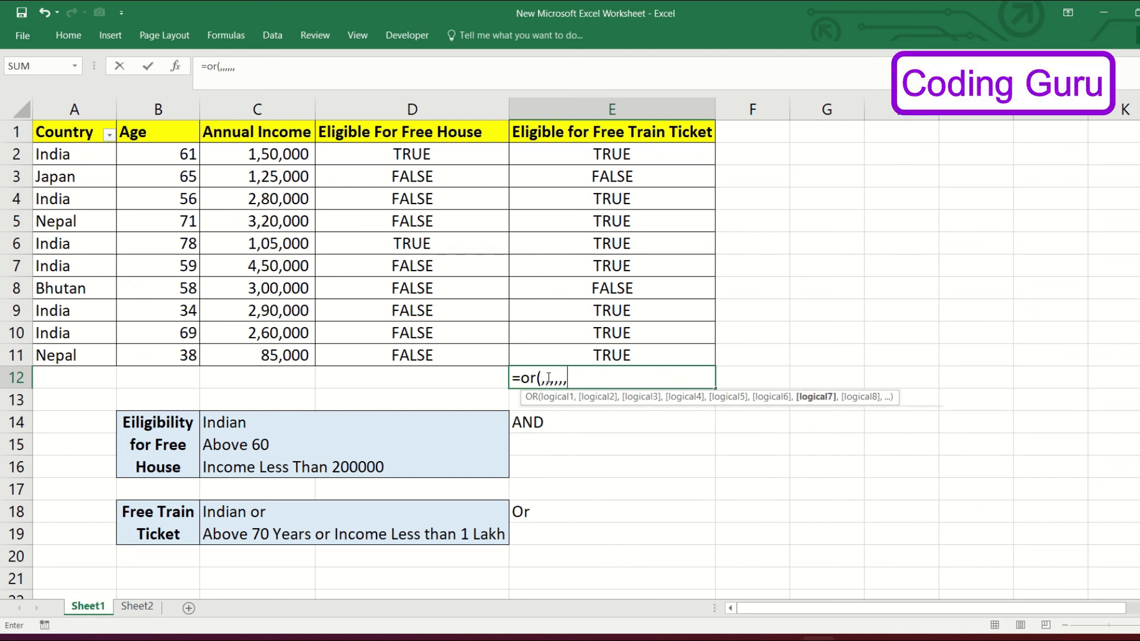
{"action": "type", "text": ",,,,,"}
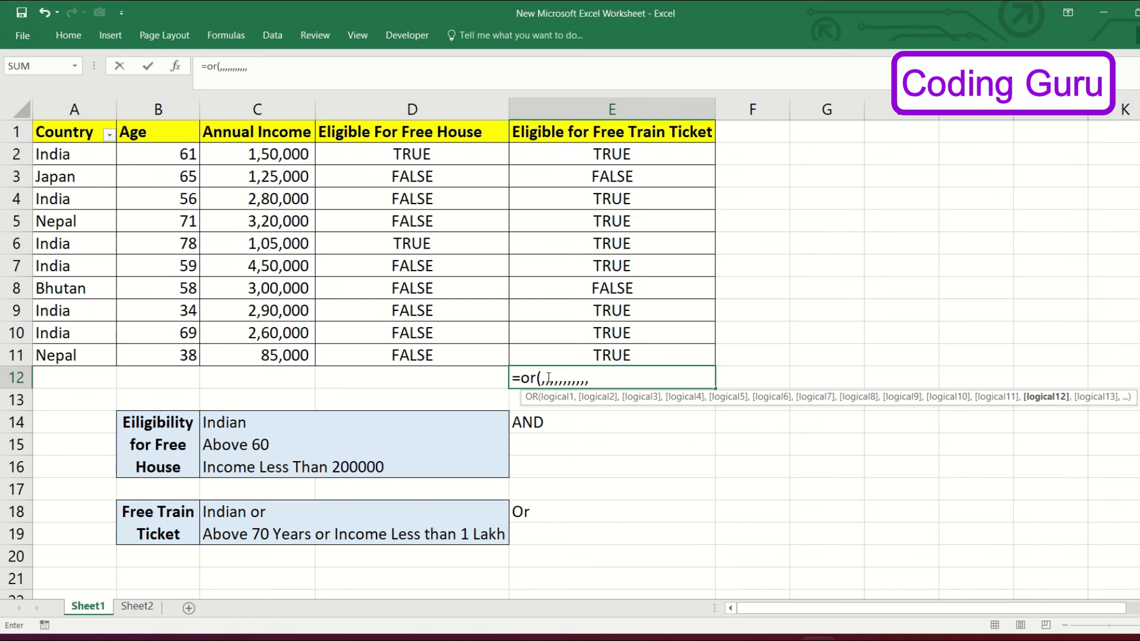
{"action": "key", "text": "BackSpace"}
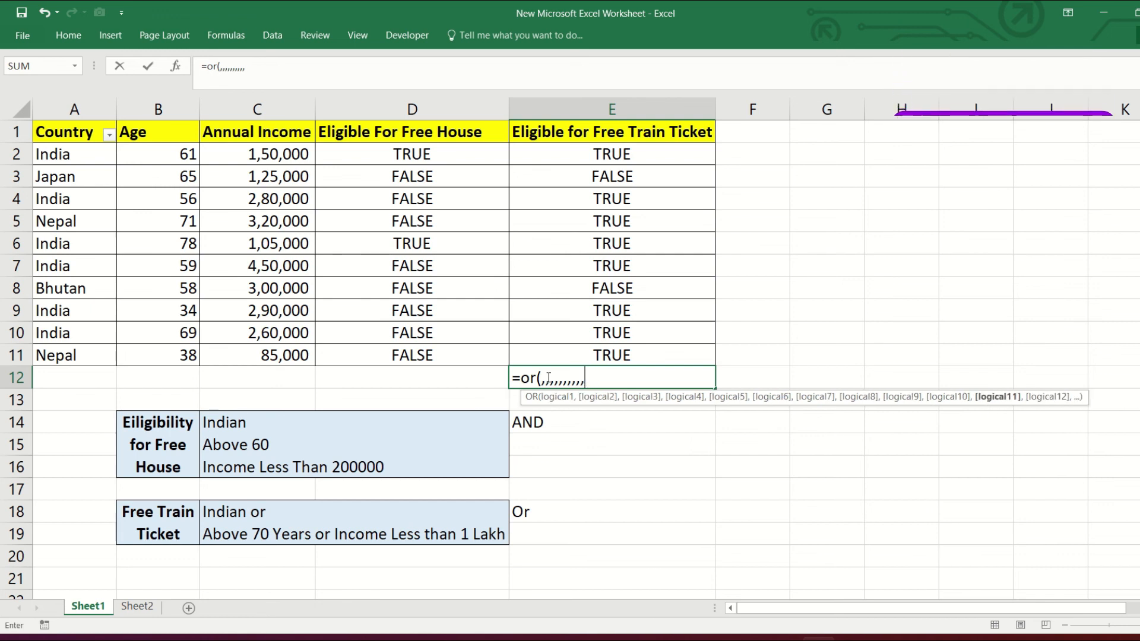
{"action": "key", "text": "BackSpace"}
{"action": "key", "text": "BackSpace"}
{"action": "key", "text": "BackSpace"}
{"action": "key", "text": "BackSpace"}
{"action": "key", "text": "BackSpace"}
{"action": "key", "text": "BackSpace"}
{"action": "key", "text": "BackSpace"}
{"action": "key", "text": "BackSpace"}
{"action": "key", "text": "BackSpace"}
{"action": "key", "text": "BackSpace"}
{"action": "key", "text": "BackSpace"}
{"action": "key", "text": "BackSpace"}
{"action": "key", "text": "BackSpace"}
{"action": "key", "text": "BackSpace"}
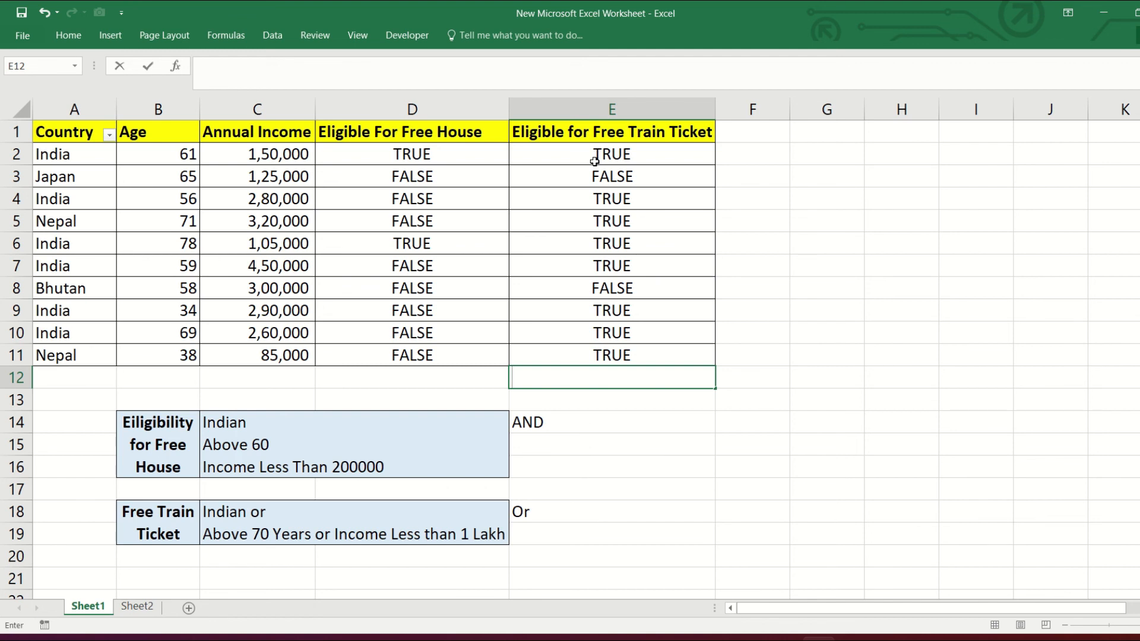
{"action": "left_click", "coordinate": [662, 415]}
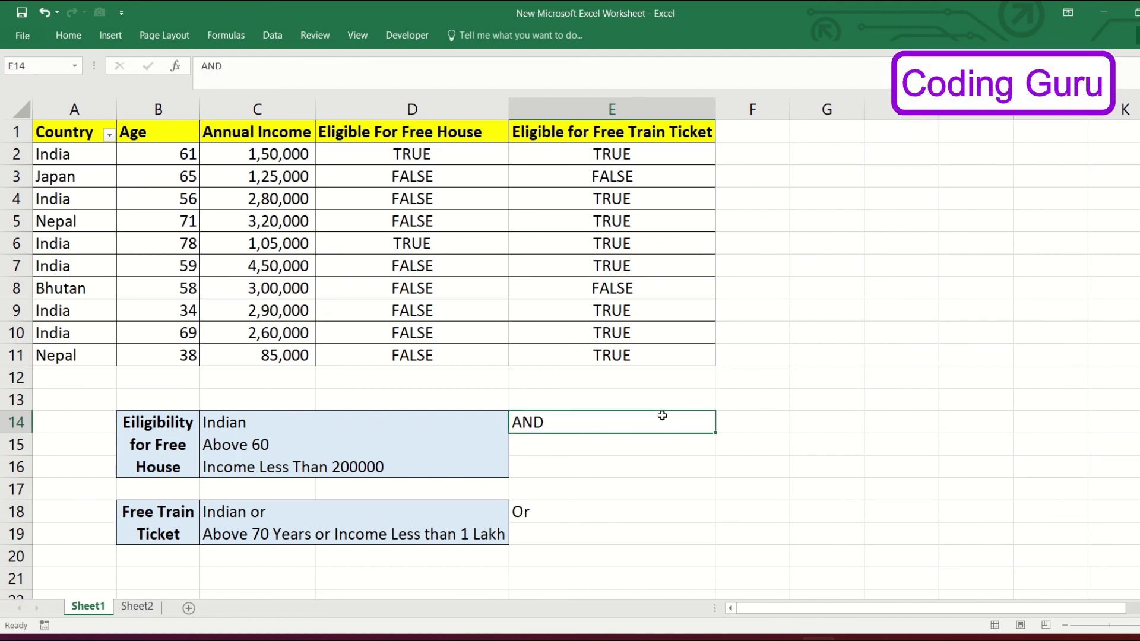